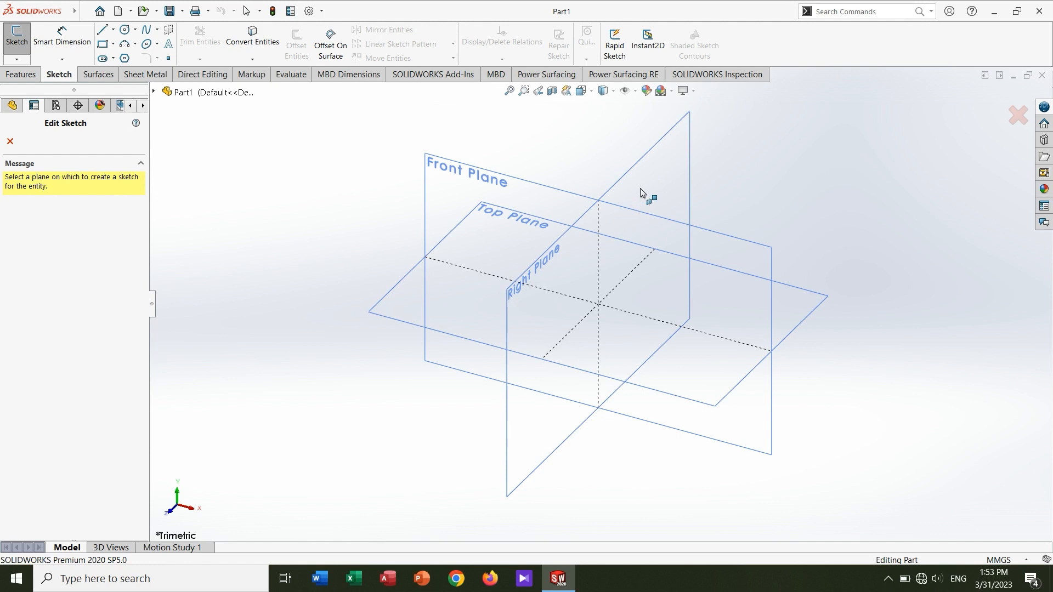
- Start a sketch on the Right Plane and draw a horizontal baseline about 117 mm long from the origin
{"action": "left_click", "coordinate": [644, 160]}
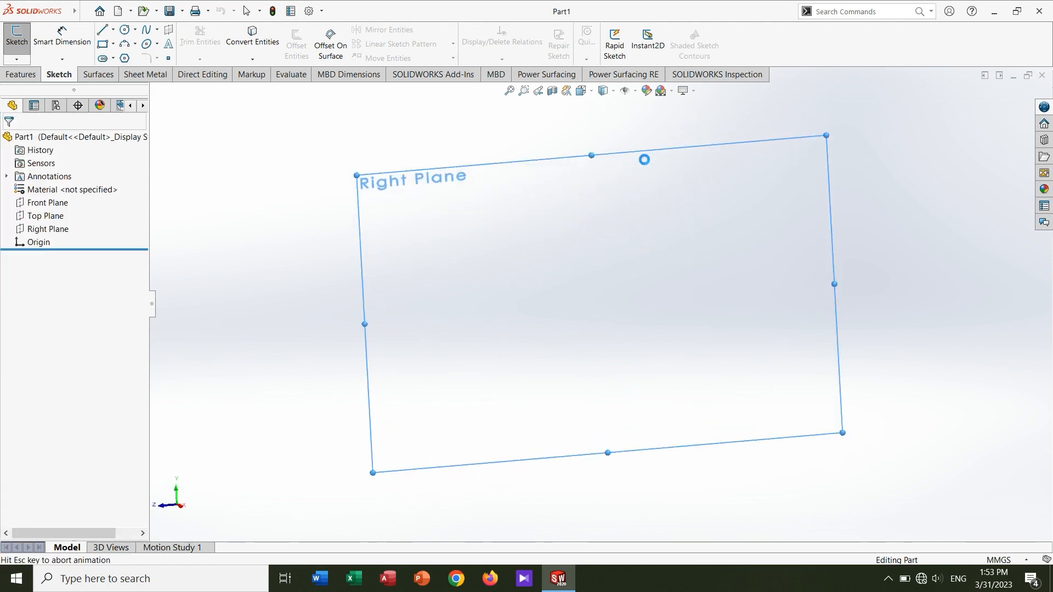
{"action": "left_click", "coordinate": [105, 29]}
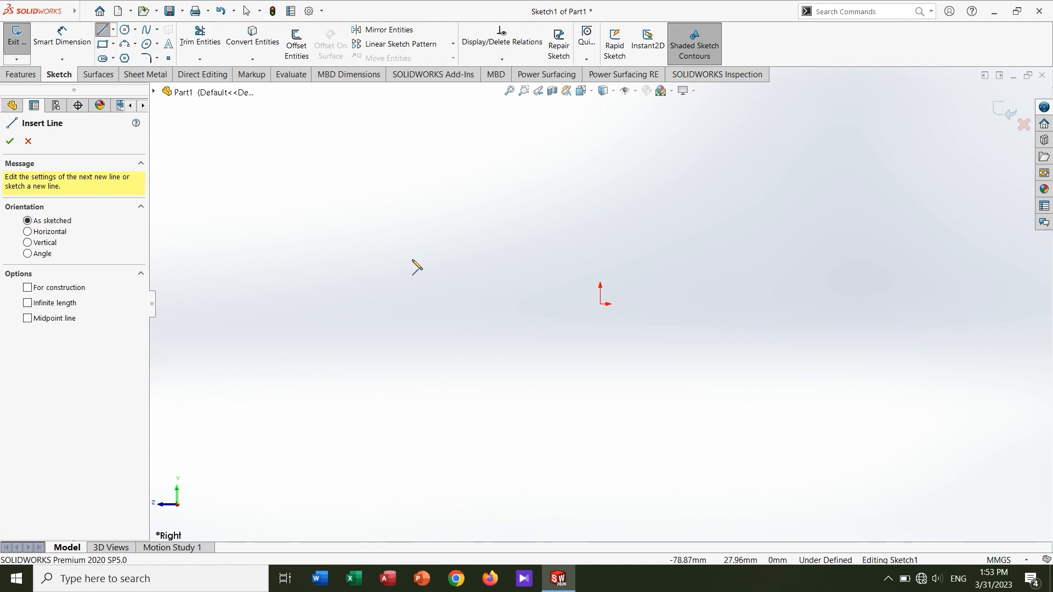
{"action": "left_click", "coordinate": [601, 304]}
{"action": "left_click", "coordinate": [265, 305]}
- Continue the profile with a vertical end edge about 6.9 mm high, a small upward step and a long horizontal upper line running back toward the origin
{"action": "scroll", "coordinate": [275, 309], "scroll_direction": "down", "scroll_amount": 2}
{"action": "mouse_move", "coordinate": [354, 298]}
{"action": "right_click", "coordinate": [350, 274]}
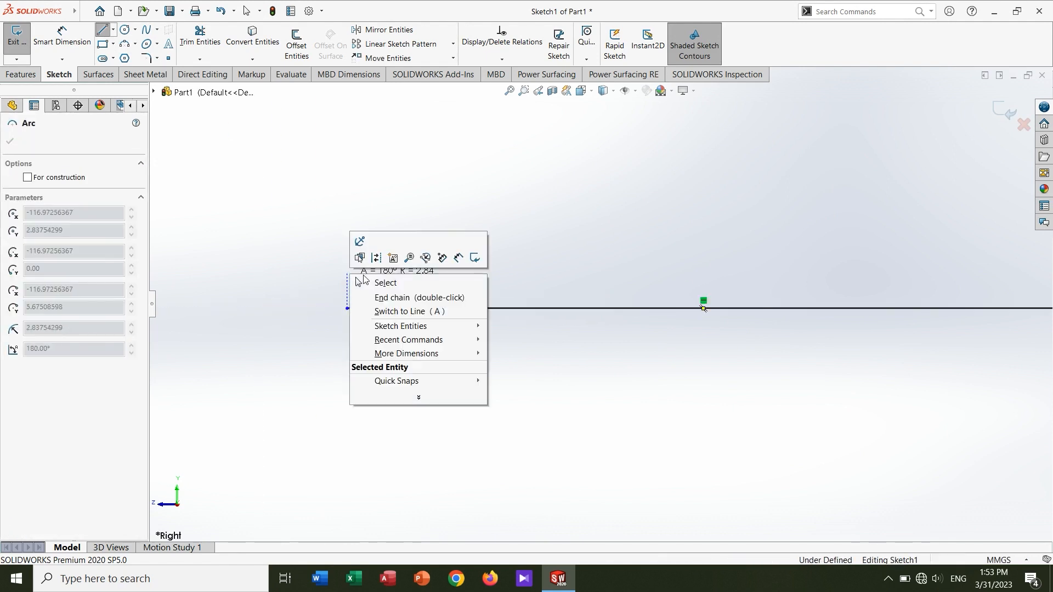
{"action": "left_click", "coordinate": [409, 322]}
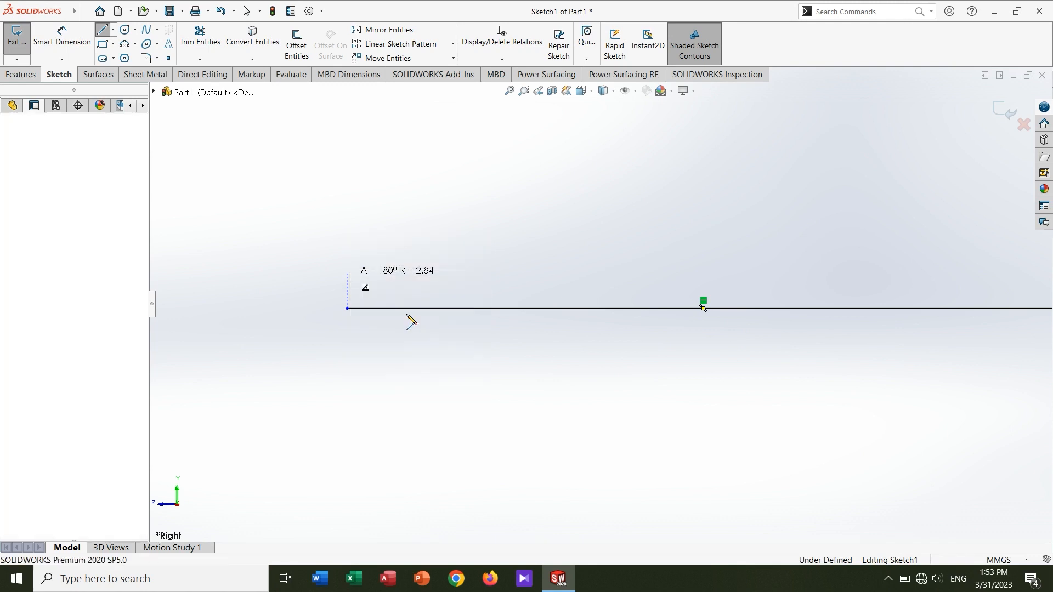
{"action": "left_click", "coordinate": [347, 272]}
{"action": "left_click", "coordinate": [400, 249]}
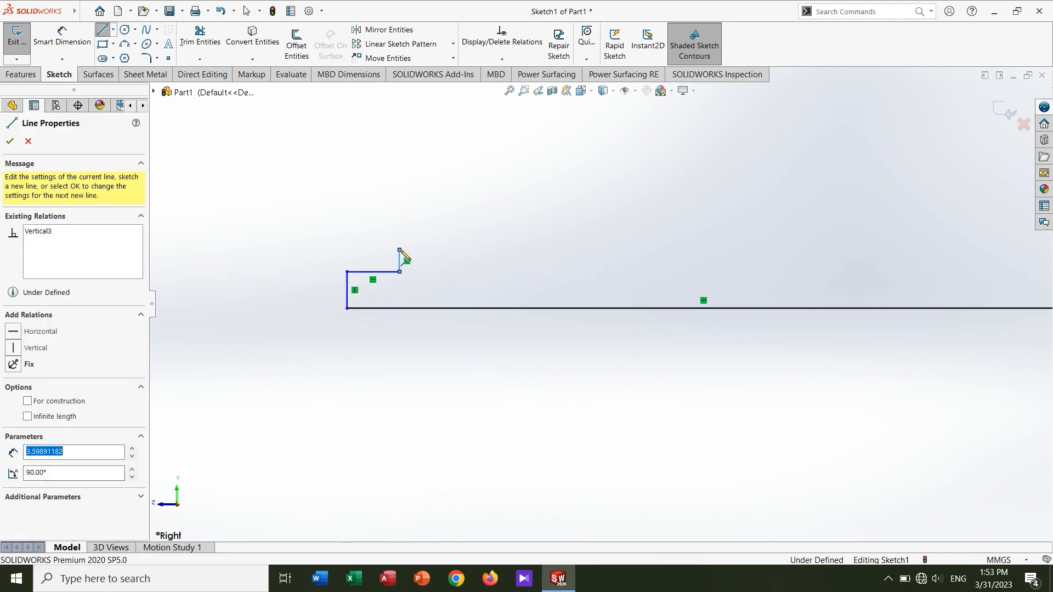
{"action": "scroll", "coordinate": [677, 251], "scroll_direction": "up", "scroll_amount": 8}
{"action": "scroll", "coordinate": [677, 271], "scroll_direction": "down", "scroll_amount": 5}
{"action": "left_click", "coordinate": [614, 341]}
{"action": "right_click", "coordinate": [614, 341]}
{"action": "left_click", "coordinate": [631, 351]}
{"action": "scroll", "coordinate": [632, 354], "scroll_direction": "down", "scroll_amount": 3}
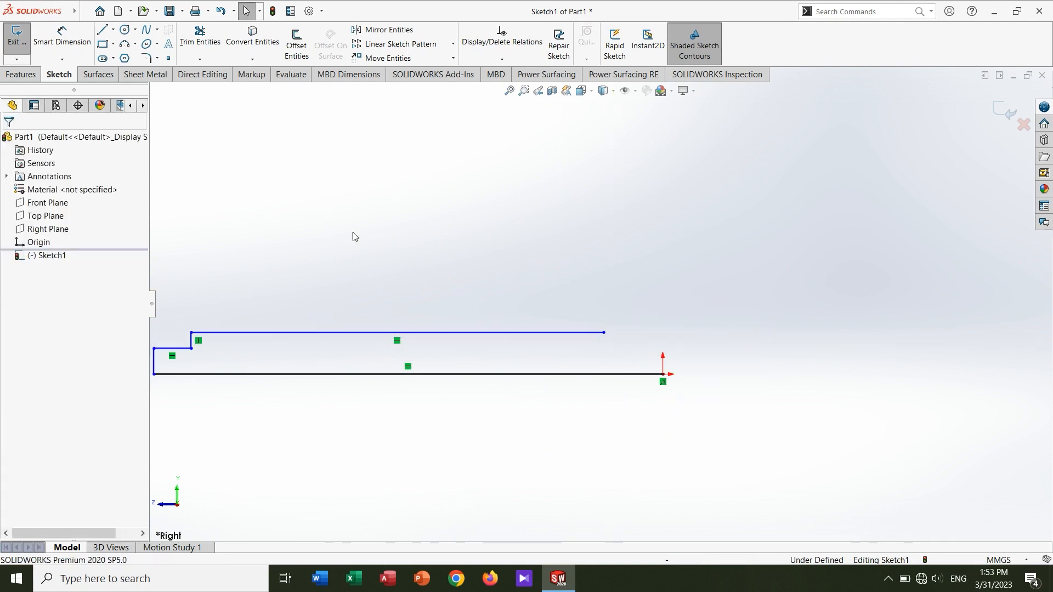
- Dimension the baseline's length and set it to 135 mm
{"action": "left_click", "coordinate": [64, 43]}
{"action": "scroll", "coordinate": [243, 289], "scroll_direction": "up", "scroll_amount": 2}
{"action": "scroll", "coordinate": [278, 330], "scroll_direction": "down", "scroll_amount": 1}
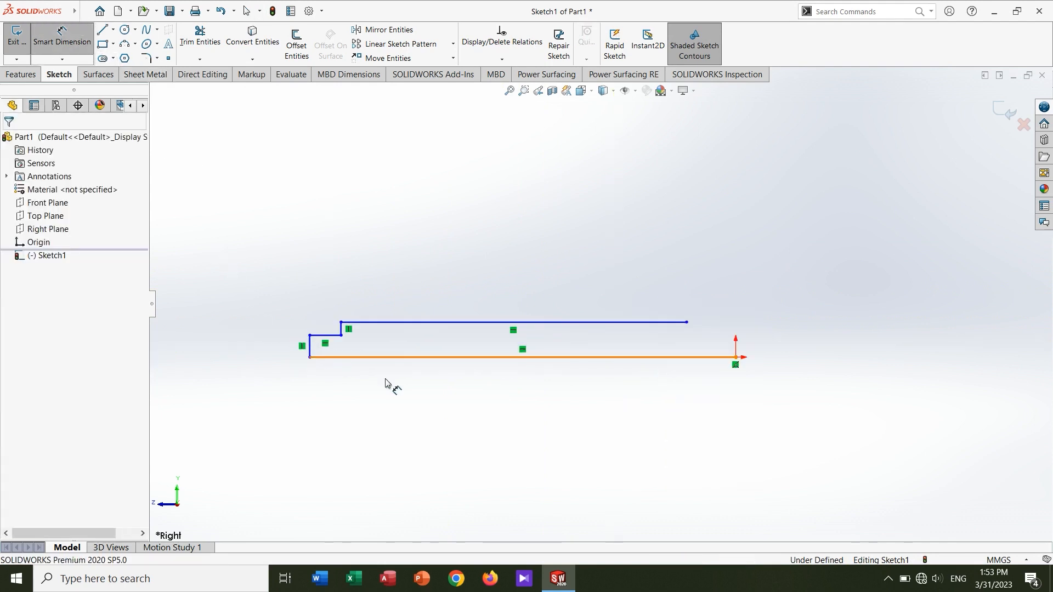
{"action": "left_click", "coordinate": [449, 359]}
{"action": "left_click", "coordinate": [461, 424]}
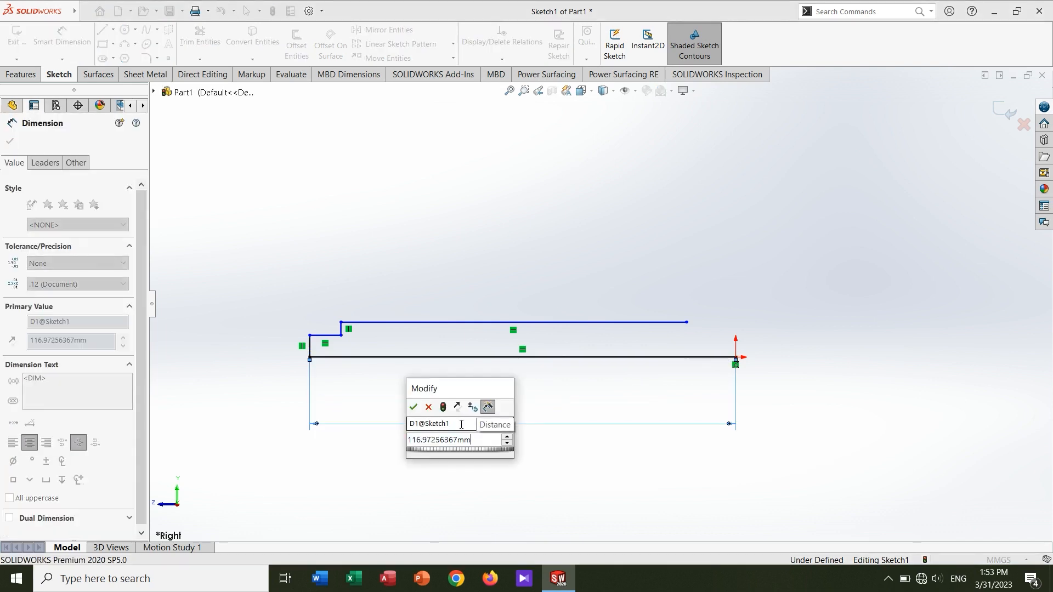
{"action": "key", "text": "Num_Lock"}
{"action": "left_click", "coordinate": [459, 438]}
{"action": "double_click", "coordinate": [459, 439]}
{"action": "type", "text": "135"}
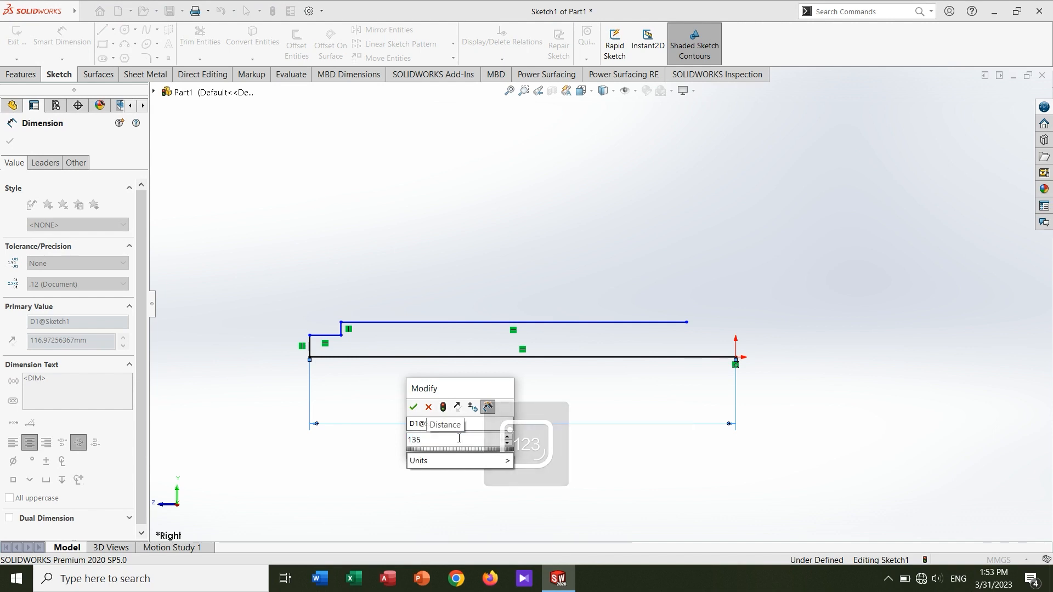
{"action": "key", "text": "Return"}
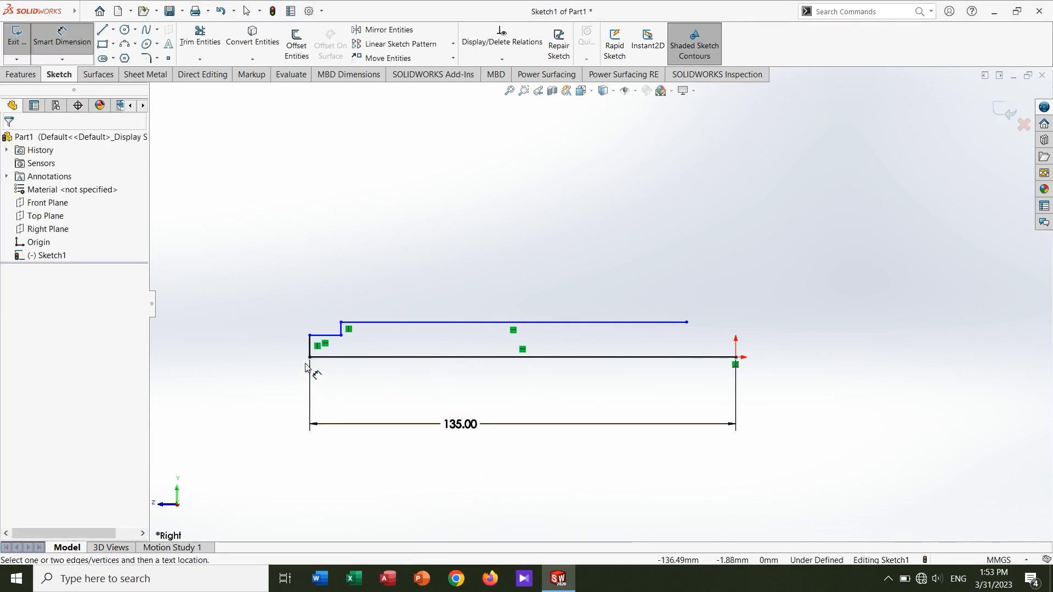
- Dimension the distance between the baseline and the long upper line as 4.5 mm
{"action": "left_click", "coordinate": [329, 357]}
{"action": "left_click", "coordinate": [351, 322]}
{"action": "left_click", "coordinate": [253, 334]}
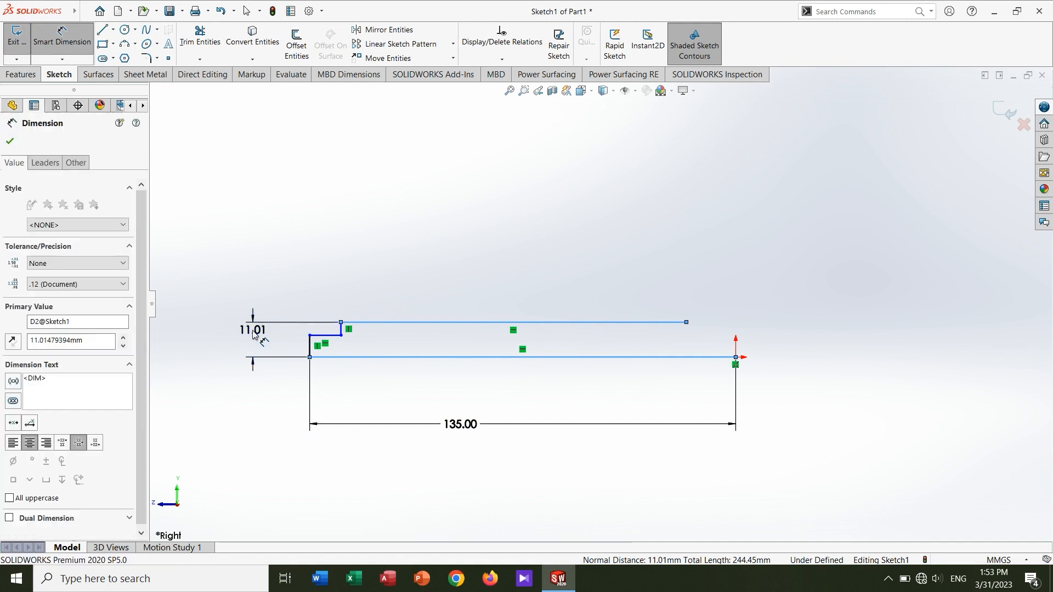
{"action": "type", "text": "4.5"}
{"action": "key", "text": "Return"}
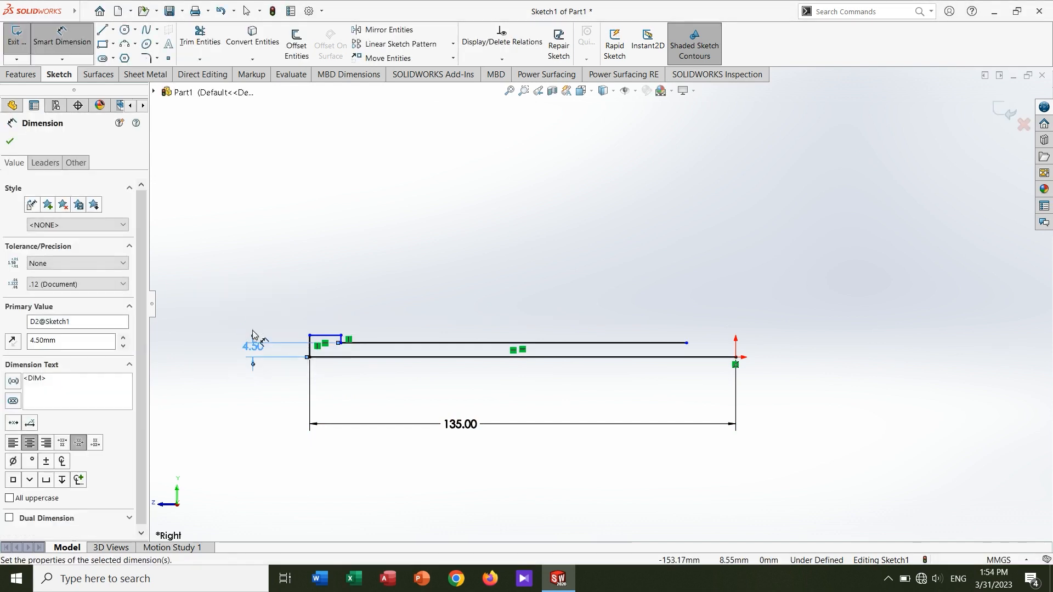
- Set the height of the vertical end edge to 3.5 mm with a dimension
{"action": "scroll", "coordinate": [261, 359], "scroll_direction": "down", "scroll_amount": 5}
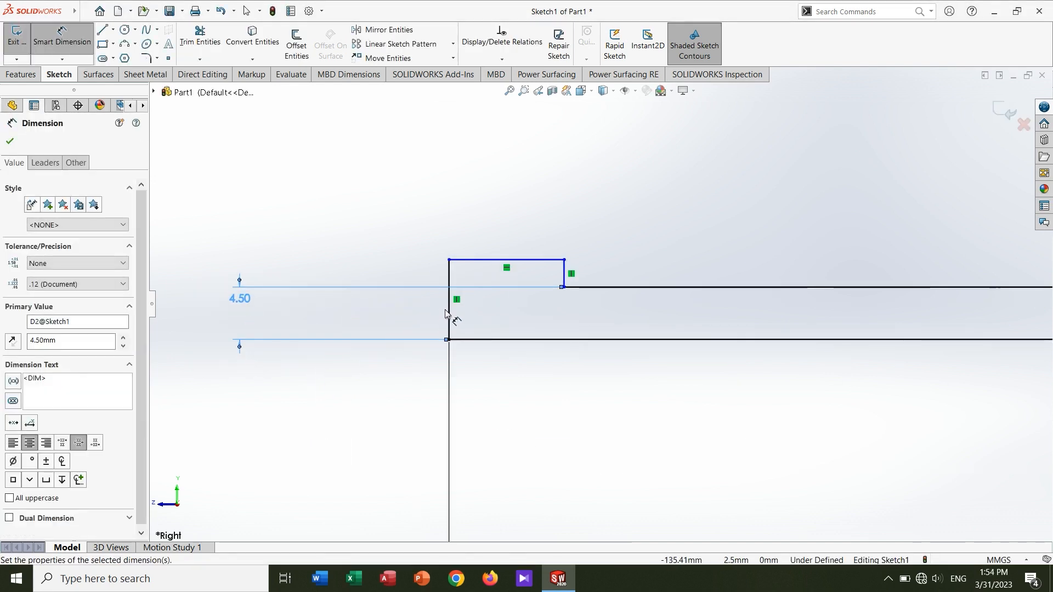
{"action": "left_click", "coordinate": [447, 315]}
{"action": "left_click", "coordinate": [341, 307]}
{"action": "type", "text": "3.5"}
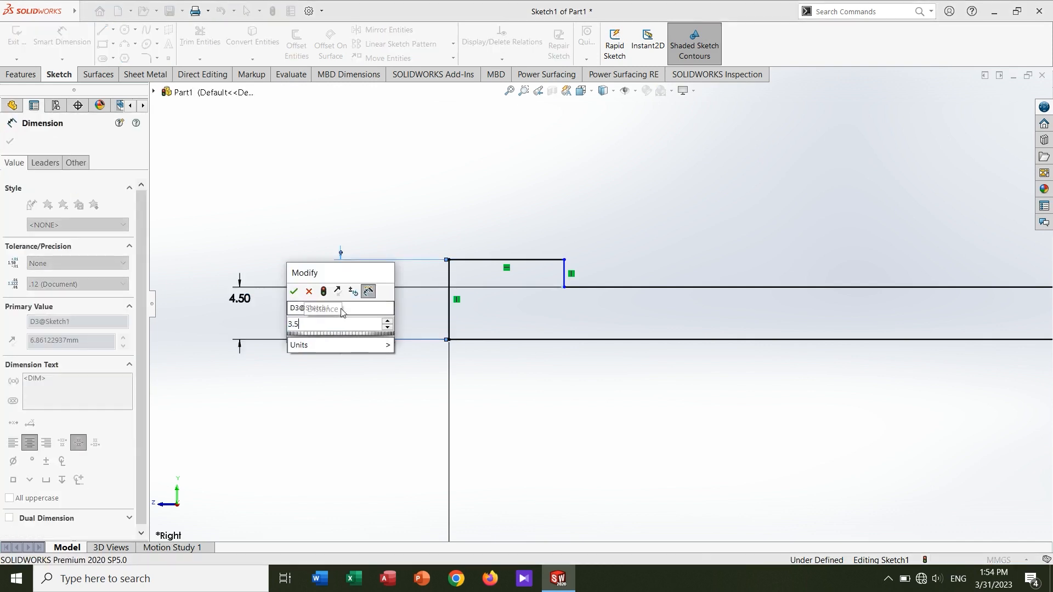
{"action": "key", "text": "Return"}
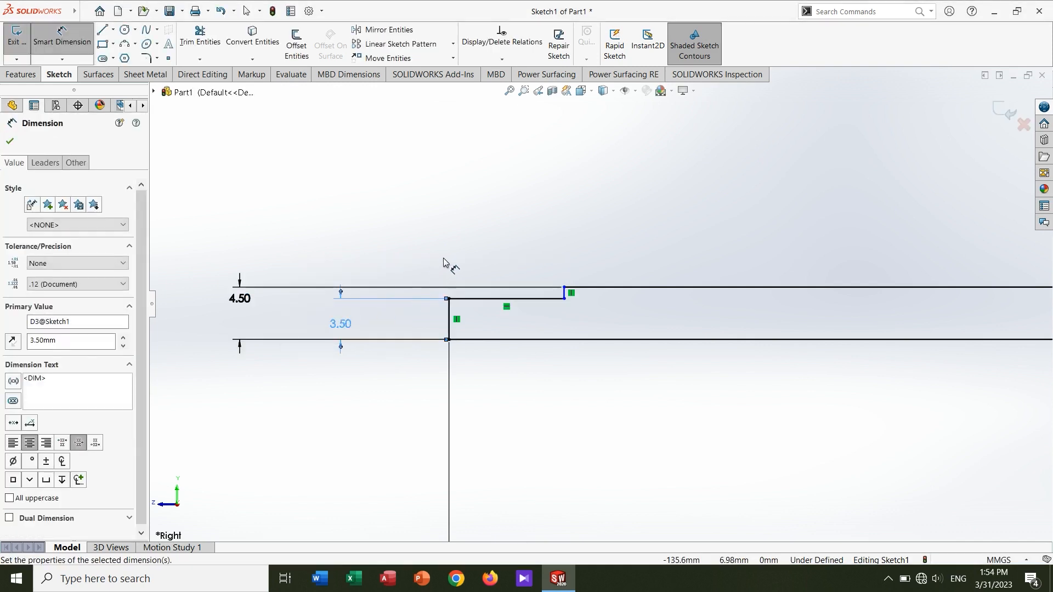
- Dimension the short horizontal line of the stepped end as 10 mm
{"action": "left_click", "coordinate": [506, 298]}
{"action": "left_click", "coordinate": [502, 229]}
{"action": "type", "text": "10"}
{"action": "key", "text": "Return"}
{"action": "left_click", "coordinate": [677, 298]}
- Draw a three-point arc bulging outward from the upper line's free end to a point about 1.1 mm directly above the origin
{"action": "scroll", "coordinate": [678, 300], "scroll_direction": "up", "scroll_amount": 7}
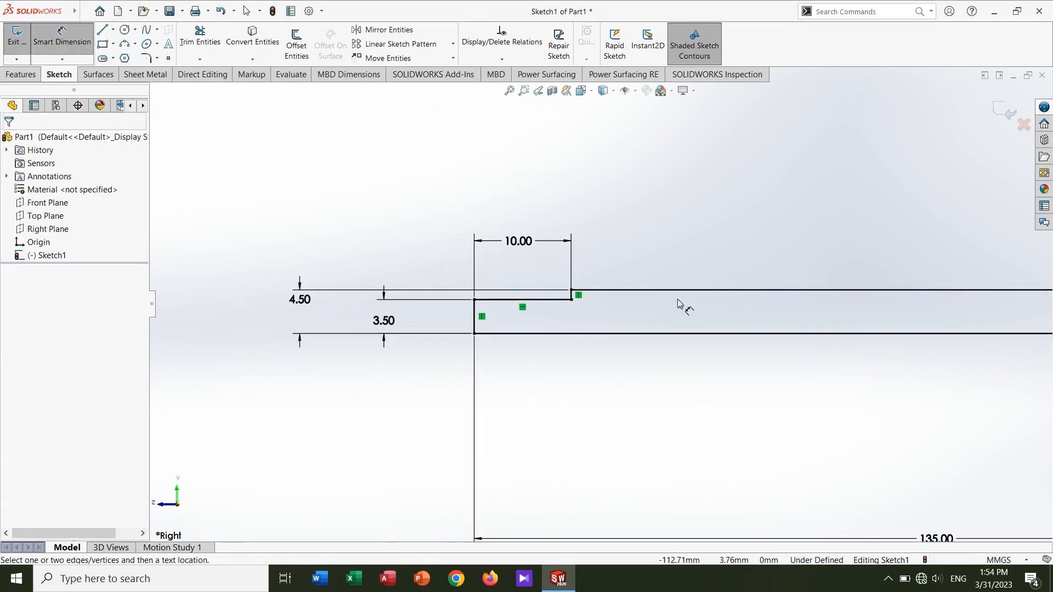
{"action": "scroll", "coordinate": [878, 325], "scroll_direction": "down", "scroll_amount": 3}
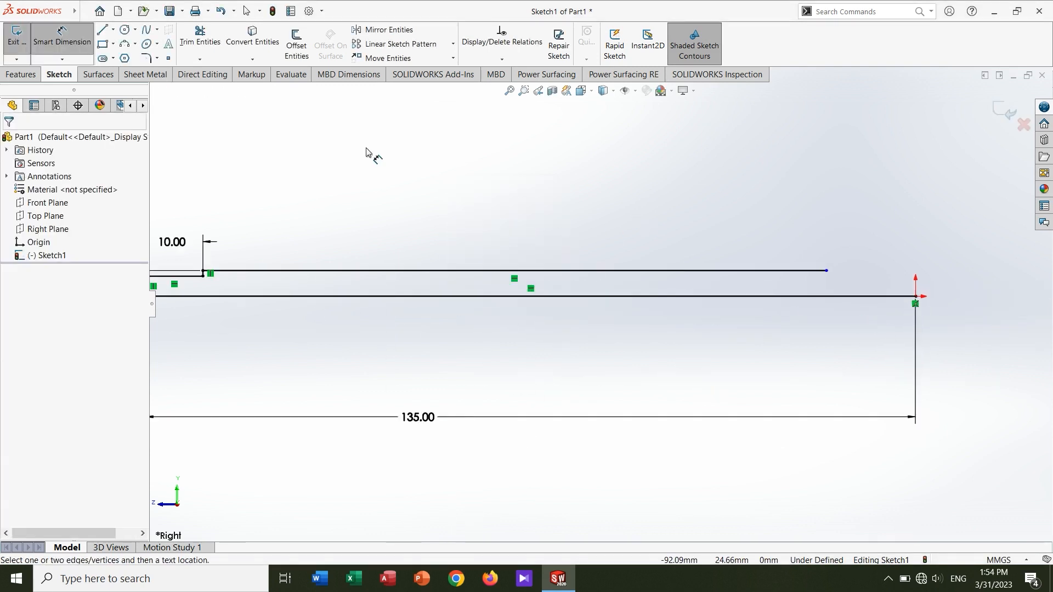
{"action": "left_click", "coordinate": [121, 46]}
{"action": "scroll", "coordinate": [863, 252], "scroll_direction": "down", "scroll_amount": 4}
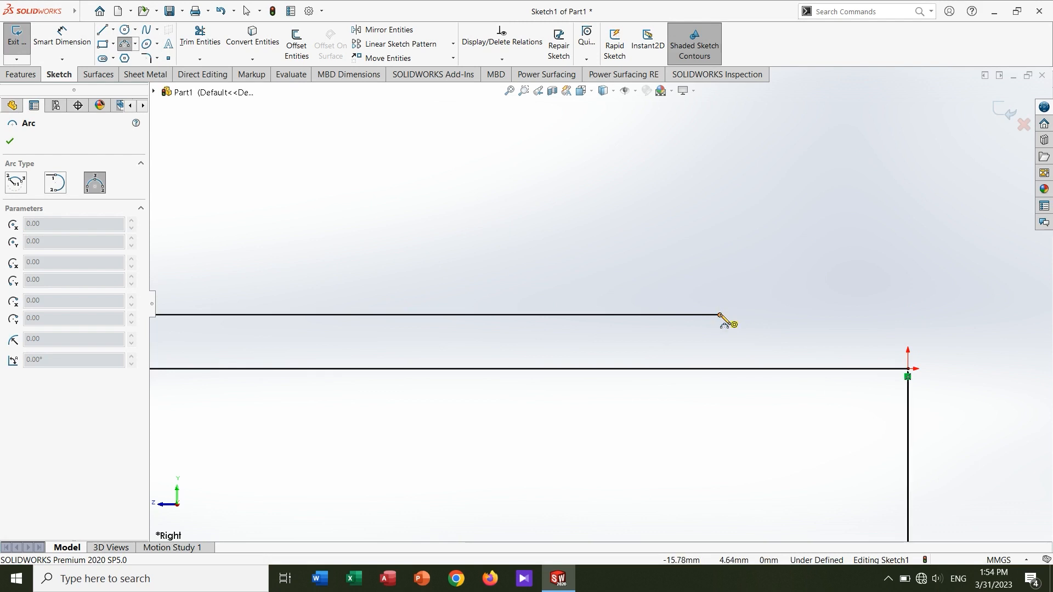
{"action": "left_click", "coordinate": [720, 316]}
{"action": "left_click", "coordinate": [909, 355]}
{"action": "left_click", "coordinate": [870, 344]}
{"action": "right_click", "coordinate": [867, 362]}
{"action": "left_click", "coordinate": [809, 273]}
- Close the profile with a vertical line from the arc's lower end down to the origin
{"action": "left_click", "coordinate": [102, 30]}
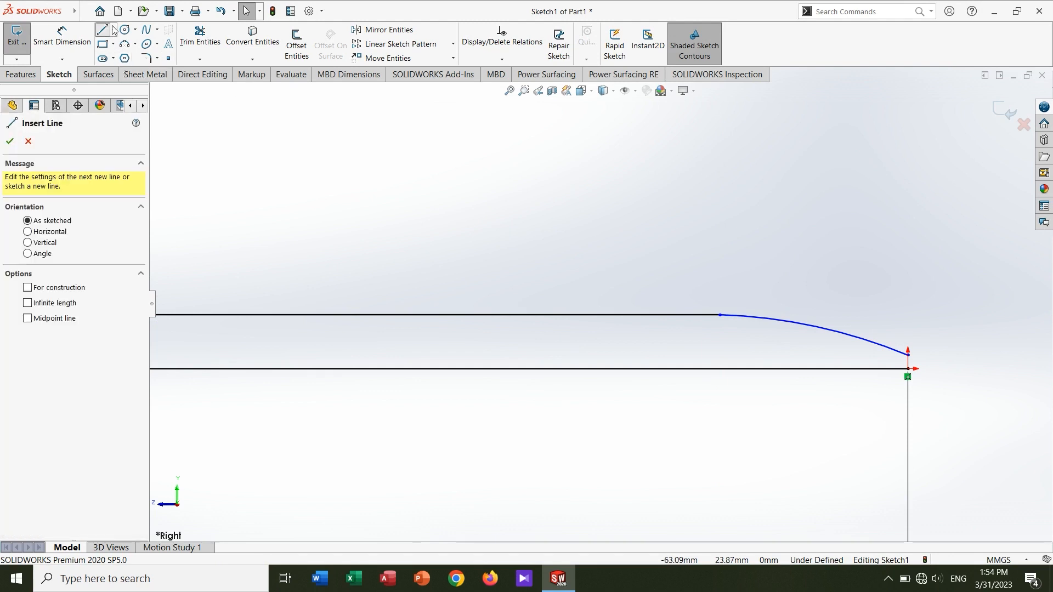
{"action": "scroll", "coordinate": [933, 367], "scroll_direction": "down", "scroll_amount": 5}
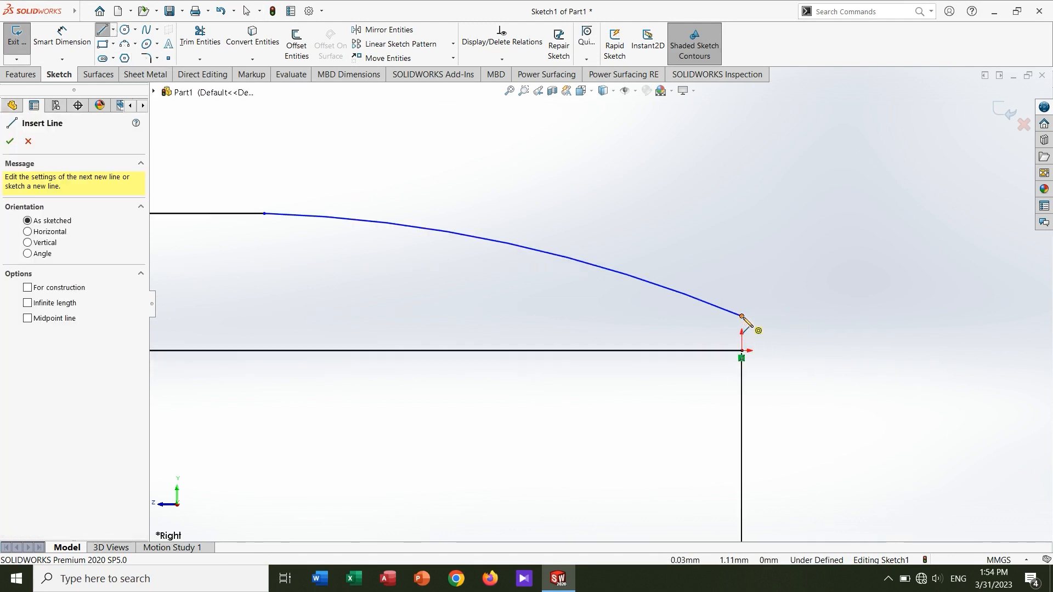
{"action": "left_click", "coordinate": [742, 316]}
{"action": "left_click", "coordinate": [742, 351]}
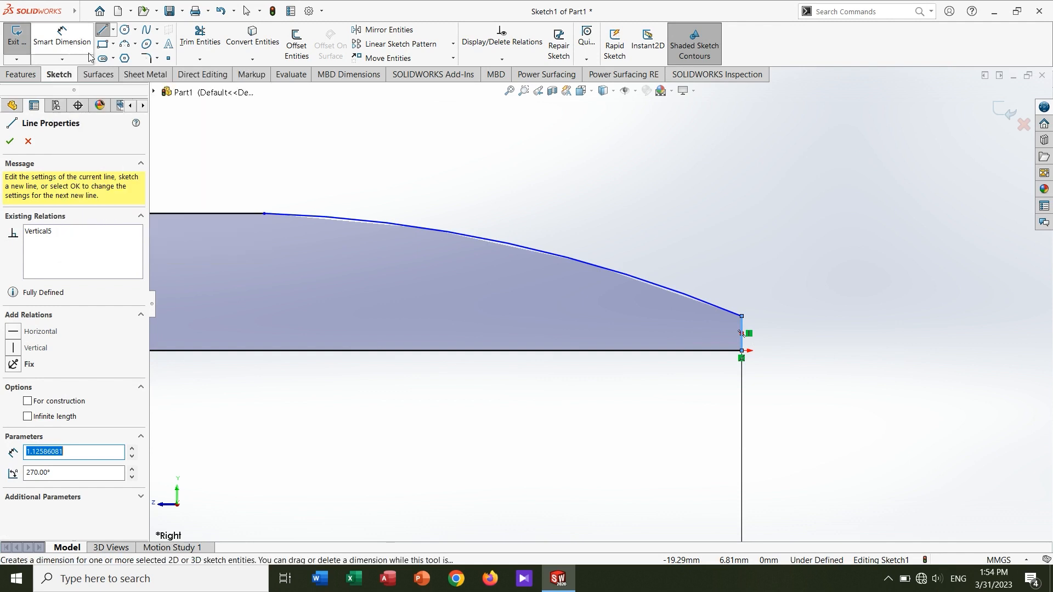
{"action": "key", "text": "Escape"}
- Dimension the short vertical line at the origin as 1.2 mm
{"action": "left_click", "coordinate": [62, 37]}
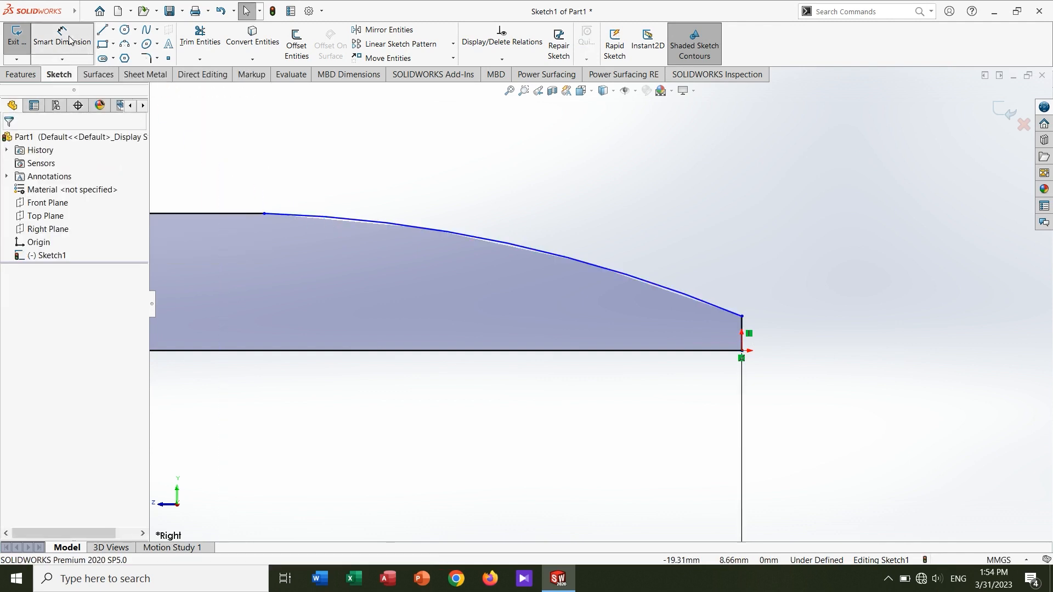
{"action": "scroll", "coordinate": [569, 333], "scroll_direction": "up", "scroll_amount": 3}
{"action": "left_click", "coordinate": [686, 324]}
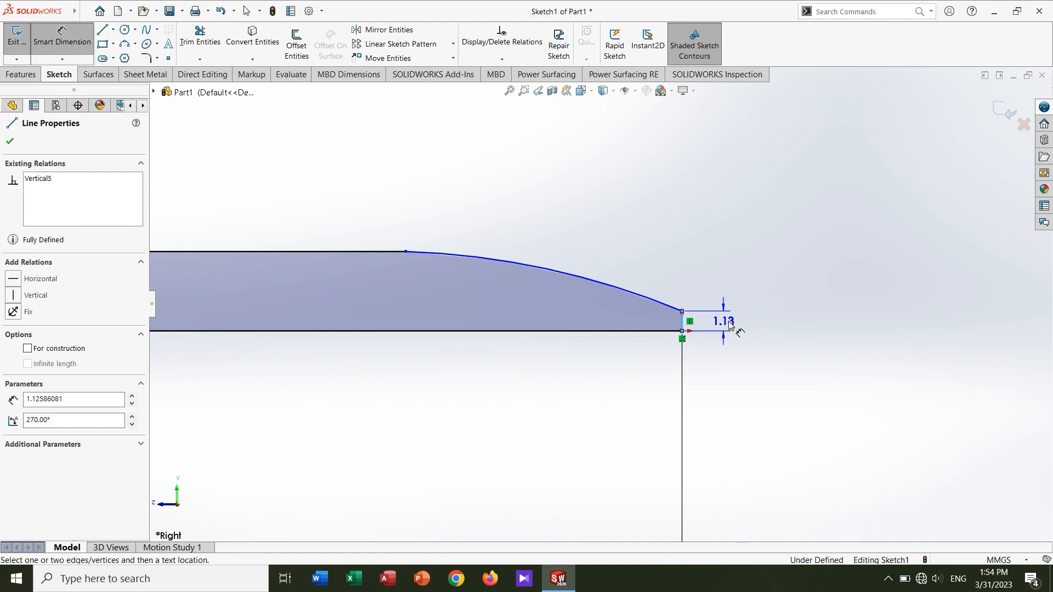
{"action": "left_click", "coordinate": [738, 326]}
{"action": "type", "text": "1.2"}
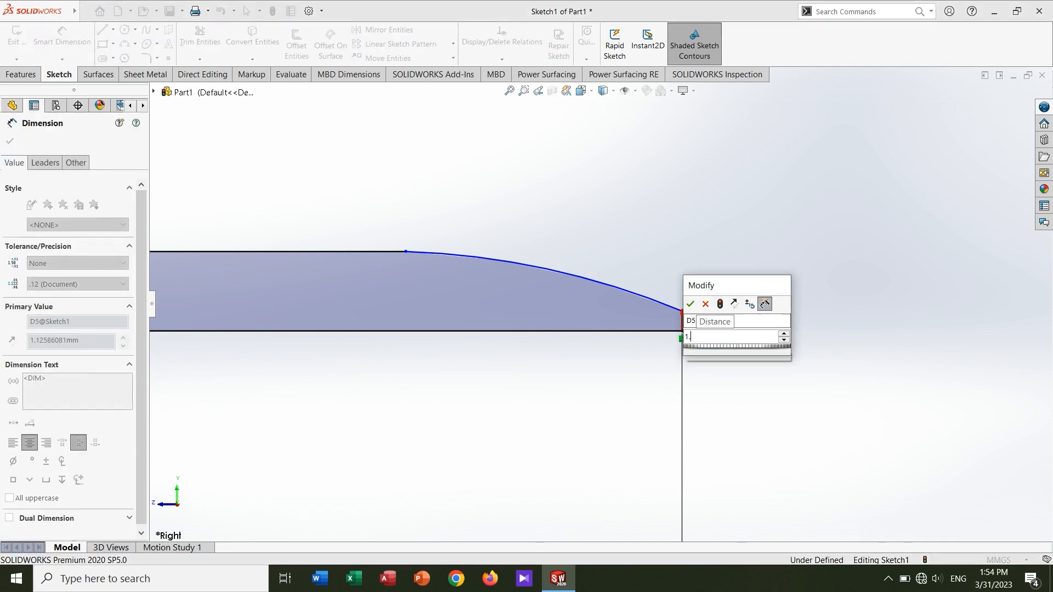
{"action": "key", "text": "Return"}
{"action": "key", "text": "Escape"}
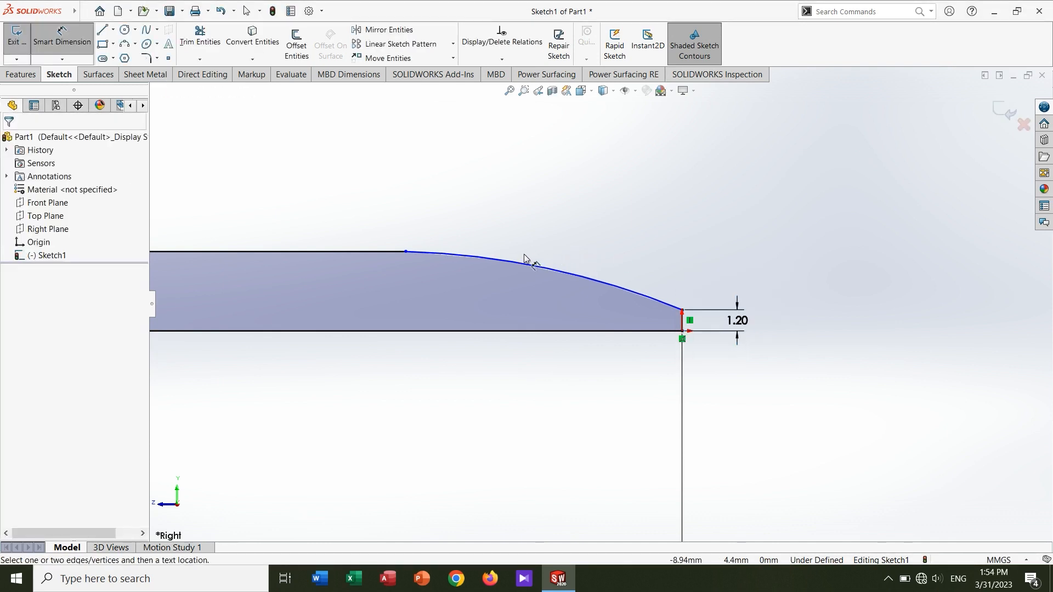
- Dimension the horizontal distance between the arc's two endpoints as 18 mm
{"action": "left_click", "coordinate": [406, 253]}
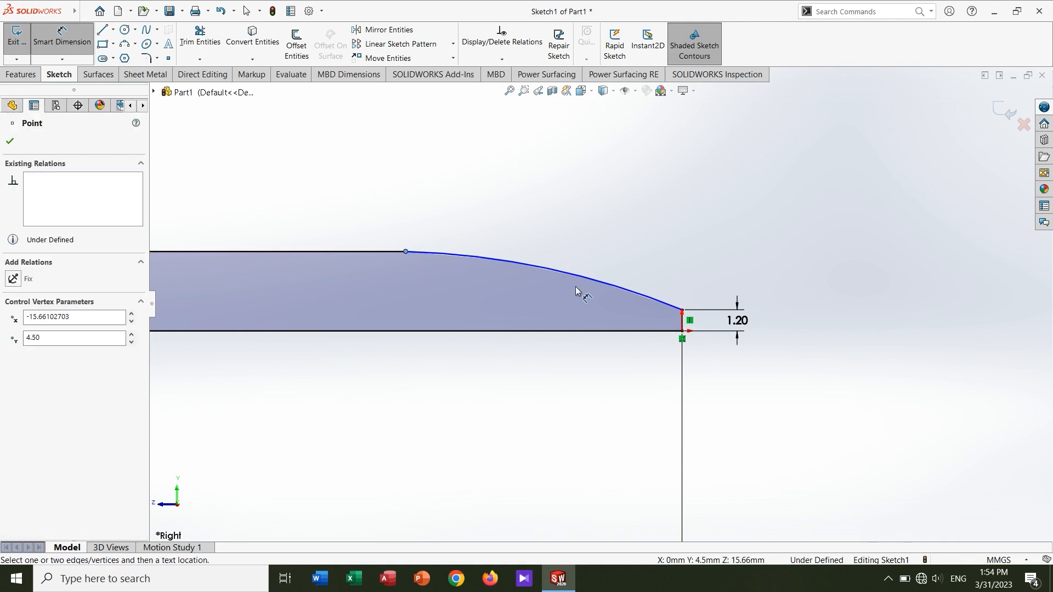
{"action": "left_click", "coordinate": [681, 310]}
{"action": "left_click", "coordinate": [567, 192]}
{"action": "type", "text": "18"}
{"action": "key", "text": "Return"}
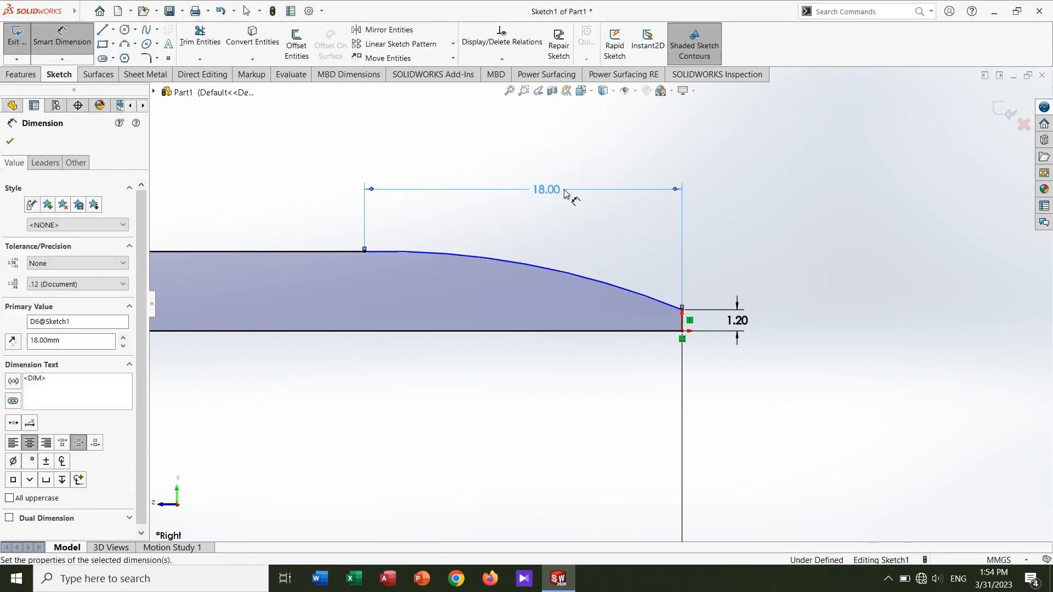
{"action": "left_click", "coordinate": [565, 376]}
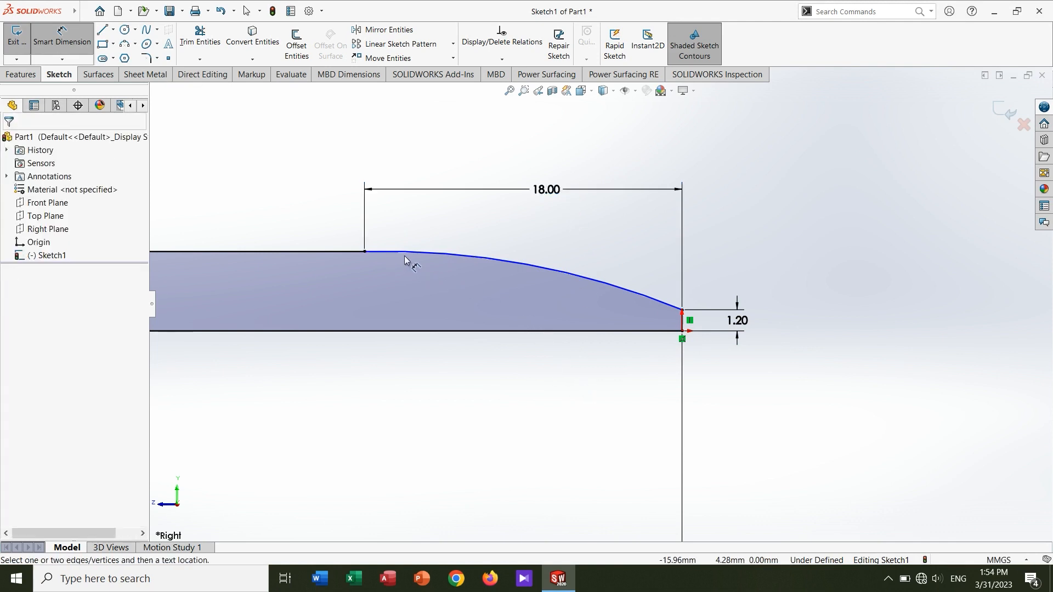
- Set the radius of the arc at the tip to 50 mm with a dimension
{"action": "left_click", "coordinate": [497, 260]}
{"action": "left_click", "coordinate": [485, 359]}
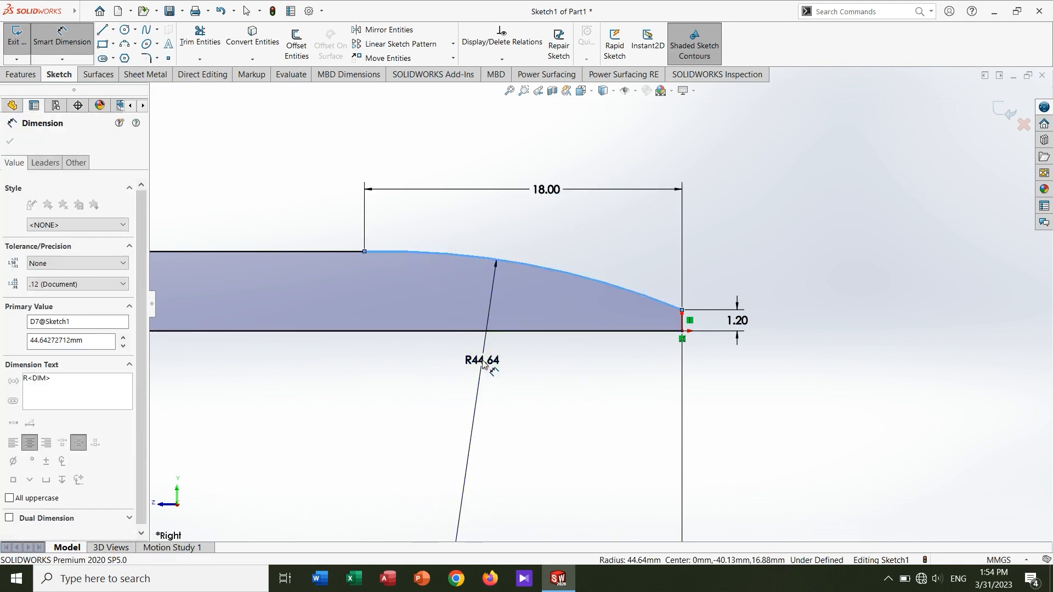
{"action": "type", "text": "50"}
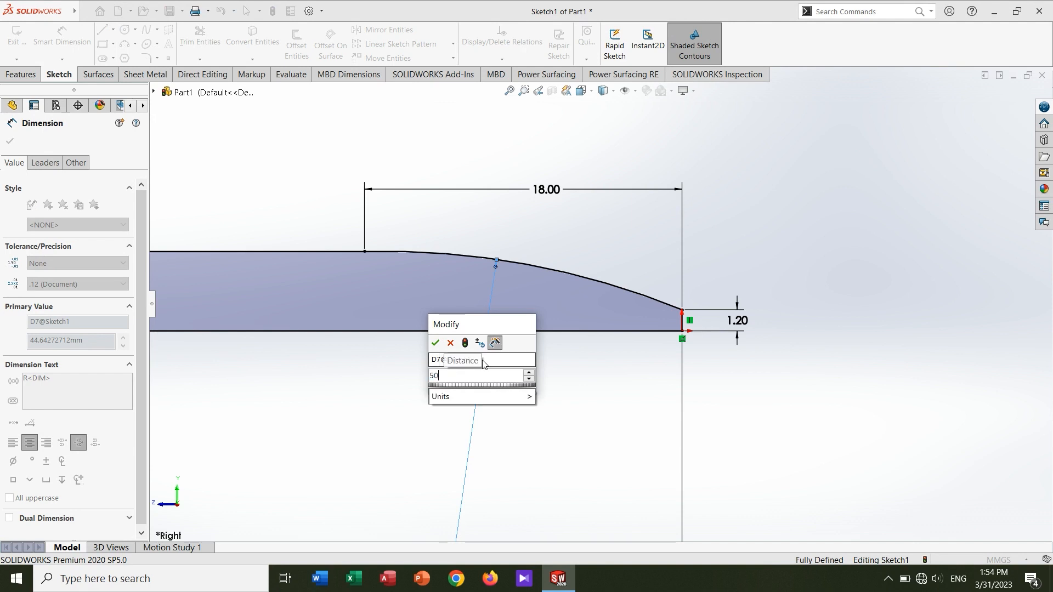
{"action": "key", "text": "Return"}
{"action": "left_click", "coordinate": [545, 245]}
{"action": "scroll", "coordinate": [545, 245], "scroll_direction": "up", "scroll_amount": 5}
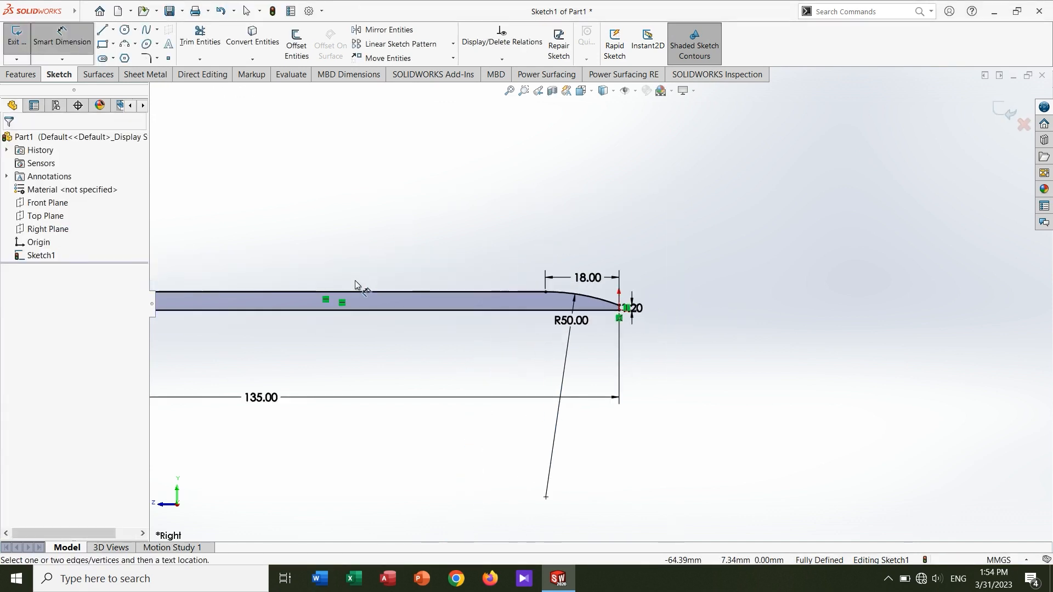
{"action": "scroll", "coordinate": [290, 239], "scroll_direction": "down", "scroll_amount": 3}
{"action": "key", "text": "Escape"}
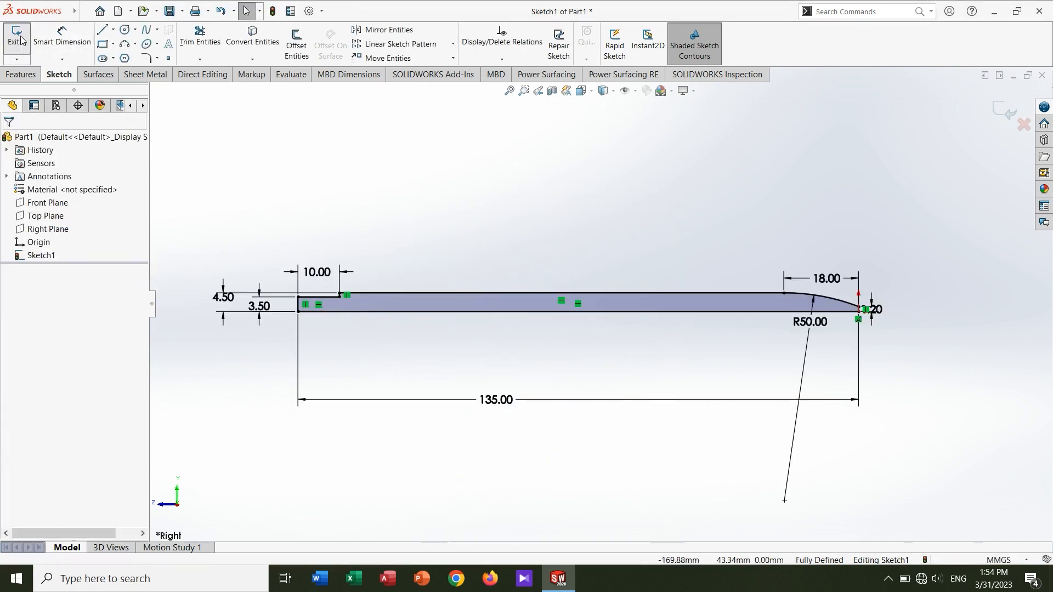
- Revolve the closed half-profile 360 degrees about its long baseline to form the solid pen body
{"action": "left_click", "coordinate": [17, 37]}
{"action": "left_click", "coordinate": [22, 77]}
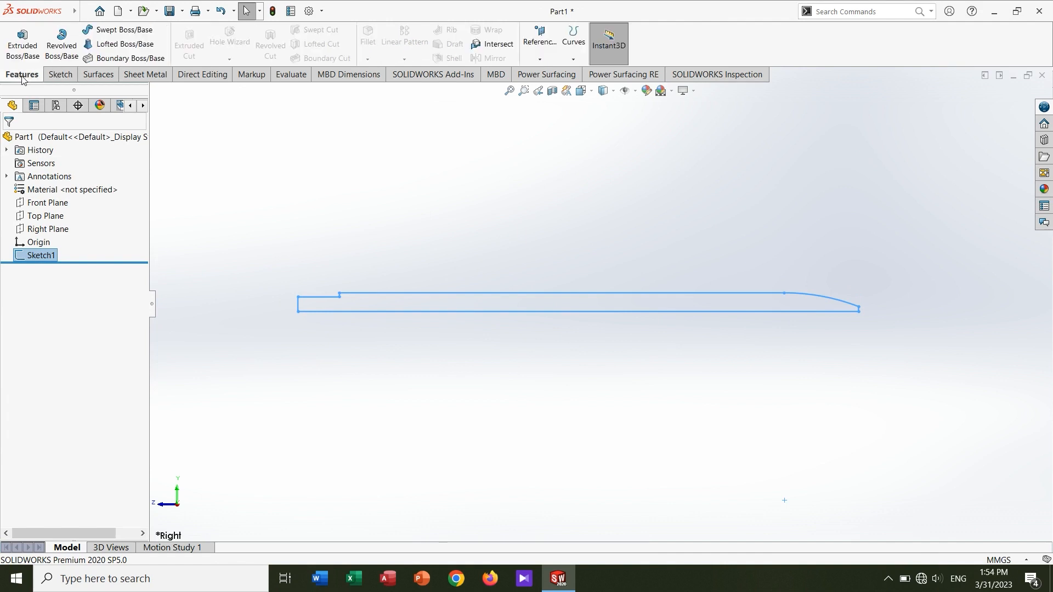
{"action": "left_click", "coordinate": [62, 36]}
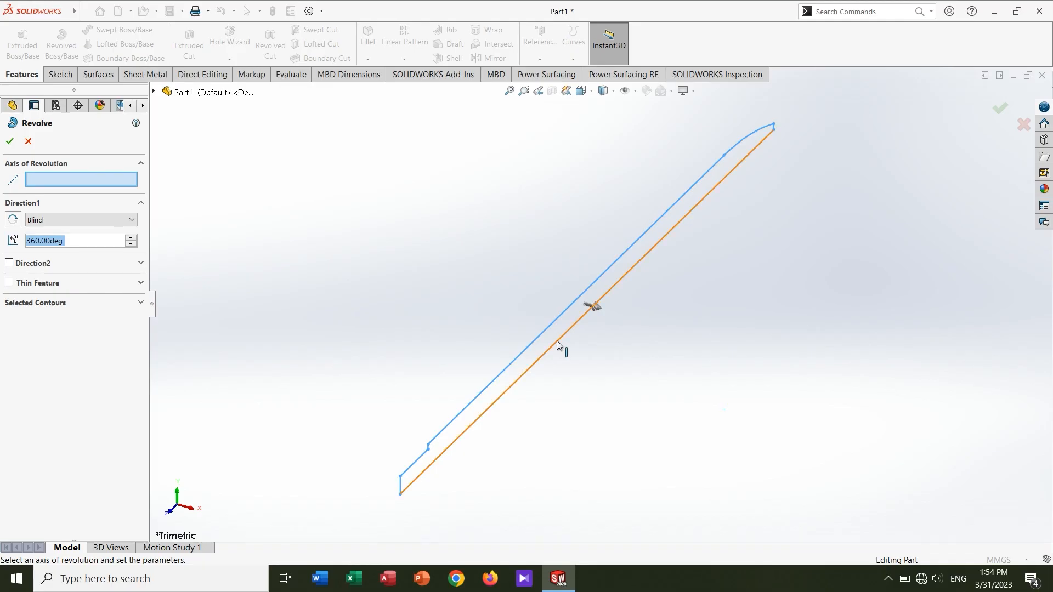
{"action": "left_click", "coordinate": [558, 344]}
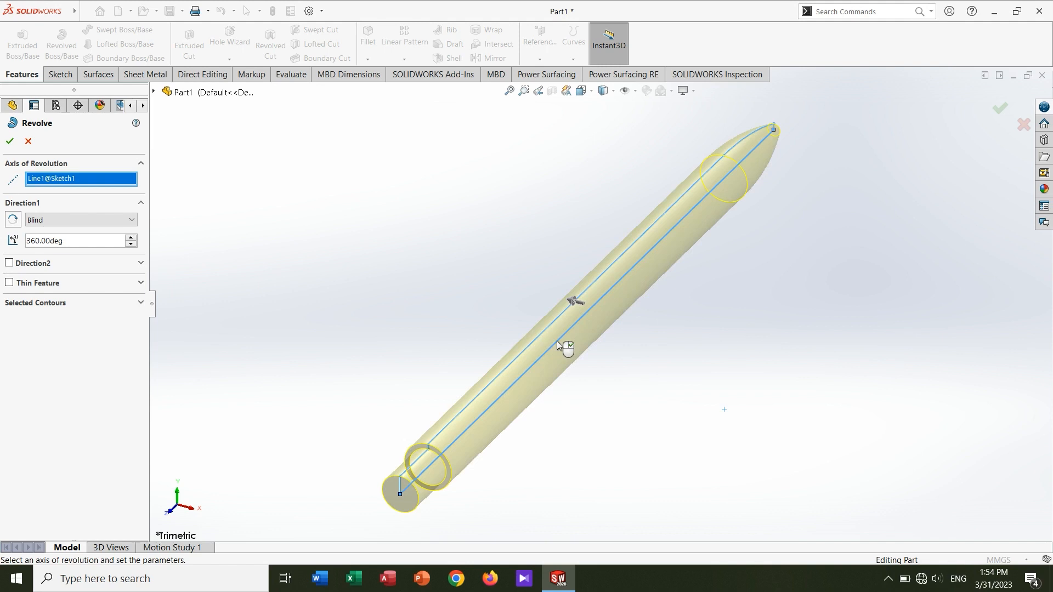
{"action": "right_click", "coordinate": [557, 340]}
{"action": "scroll", "coordinate": [649, 400], "scroll_direction": "up", "scroll_amount": 3}
{"action": "middle_click_drag", "start_coordinate": [649, 400], "coordinate": [560, 354]}
{"action": "key", "text": "ctrl+4"}
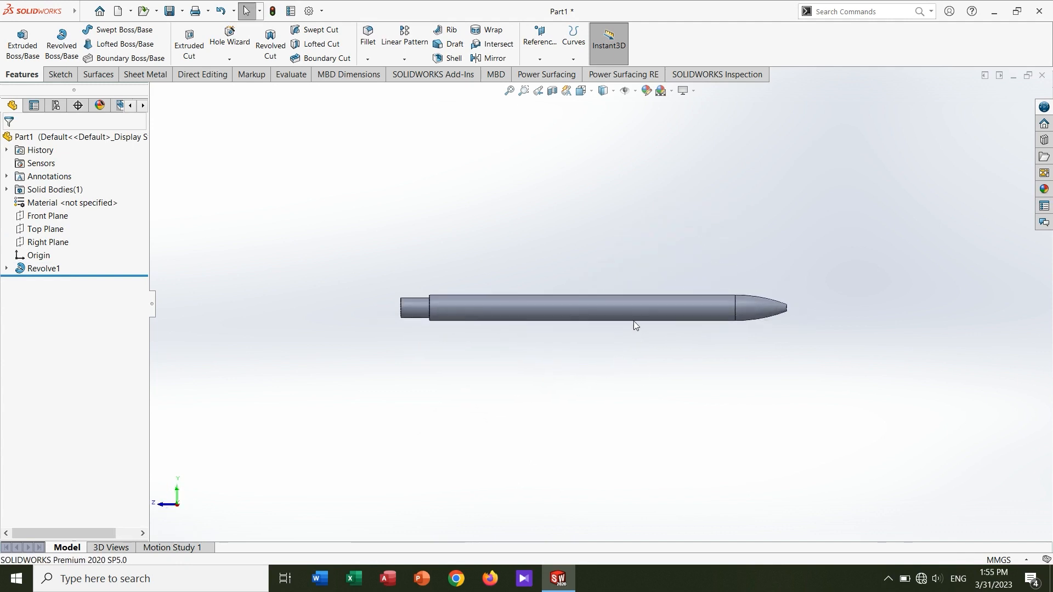
- Sketch a long, thin corner rectangle on the Right Plane, just below the upper edge of the main barrel
{"action": "scroll", "coordinate": [635, 323], "scroll_direction": "down", "scroll_amount": 3}
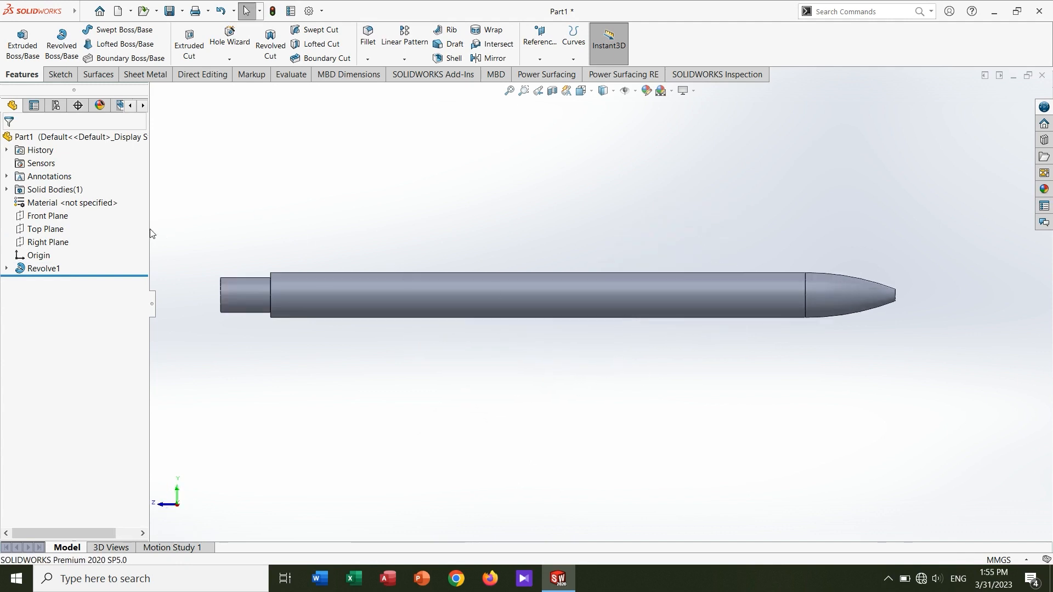
{"action": "left_click", "coordinate": [52, 242]}
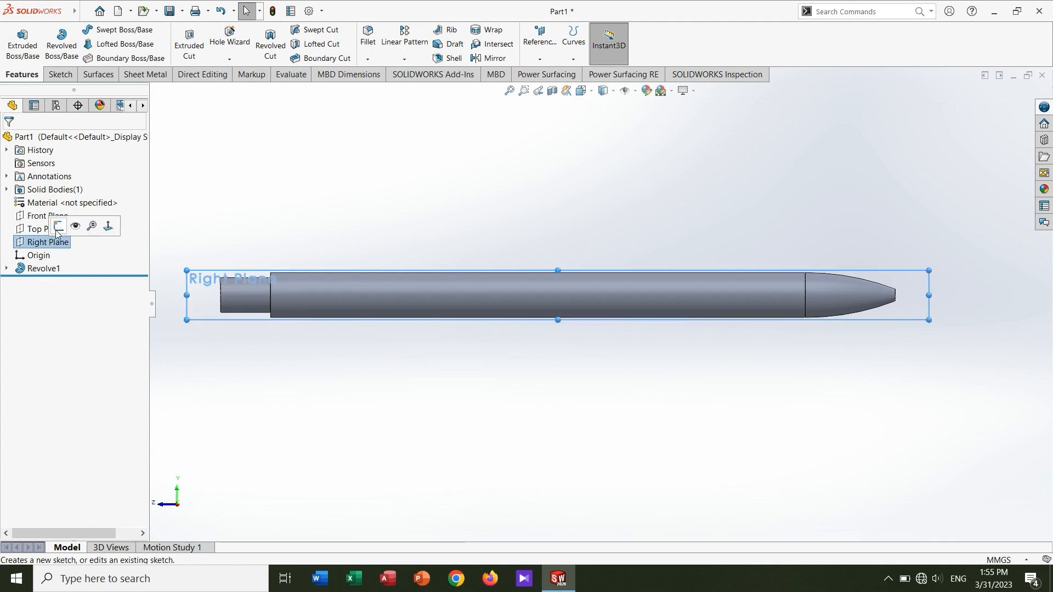
{"action": "left_click", "coordinate": [60, 225]}
{"action": "left_click", "coordinate": [102, 44]}
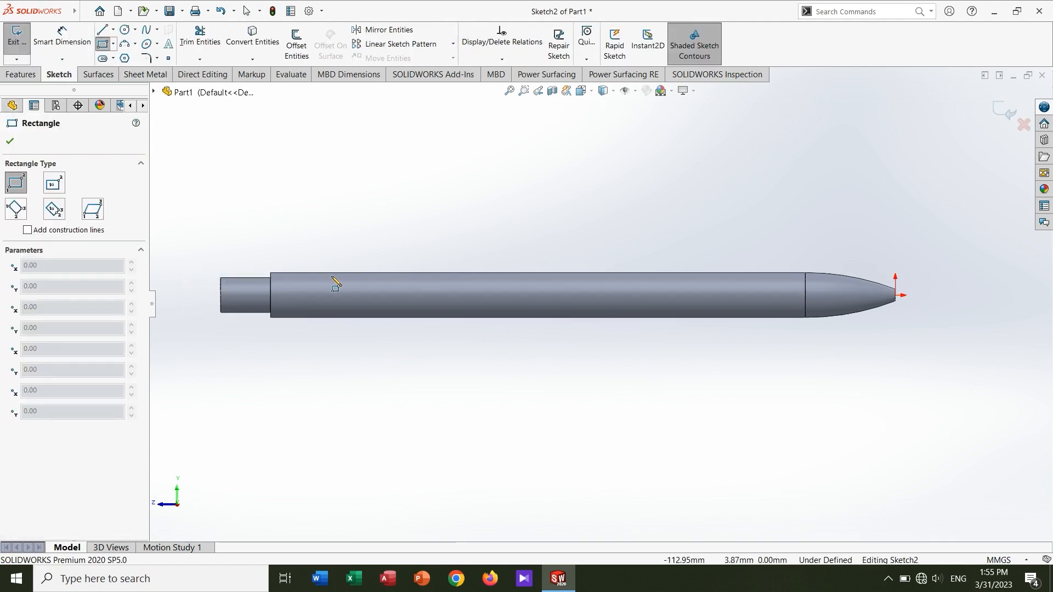
{"action": "scroll", "coordinate": [274, 254], "scroll_direction": "down", "scroll_amount": 3}
{"action": "left_click", "coordinate": [313, 306]}
{"action": "scroll", "coordinate": [313, 306], "scroll_direction": "up", "scroll_amount": 5}
{"action": "scroll", "coordinate": [740, 302], "scroll_direction": "down", "scroll_amount": 5}
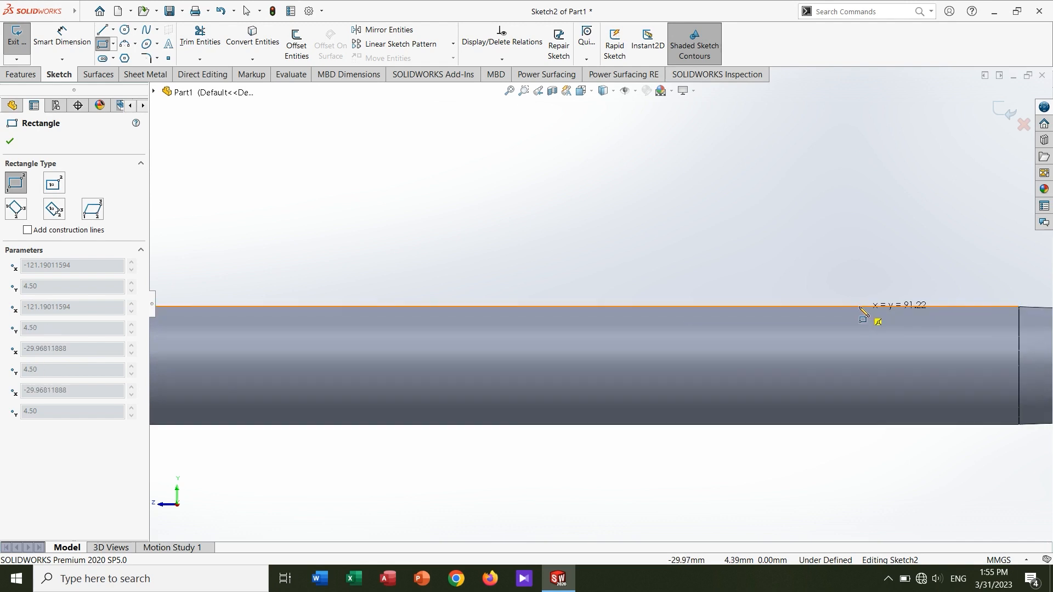
{"action": "left_click", "coordinate": [617, 314]}
{"action": "scroll", "coordinate": [600, 304], "scroll_direction": "up", "scroll_amount": 6}
{"action": "scroll", "coordinate": [441, 263], "scroll_direction": "down", "scroll_amount": 2}
- Dimension the thin rectangle's length as 75 mm
{"action": "left_click", "coordinate": [46, 42]}
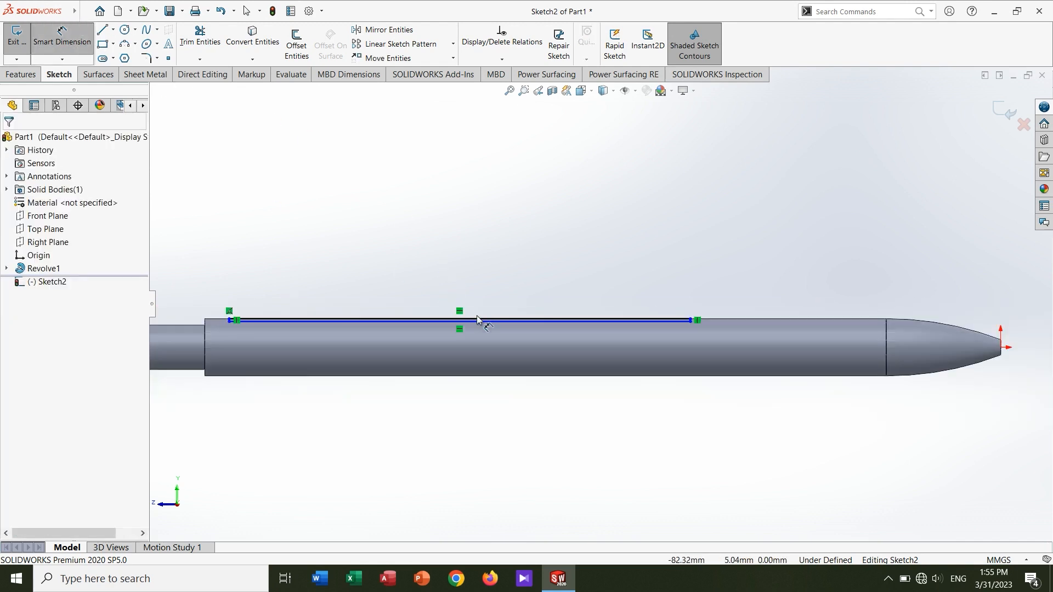
{"action": "left_click", "coordinate": [476, 319]}
{"action": "left_click", "coordinate": [493, 272]}
{"action": "type", "text": "75"}
{"action": "key", "text": "Return"}
- Dimension the thin rectangle's short side as 0.2 mm
{"action": "scroll", "coordinate": [686, 318], "scroll_direction": "down", "scroll_amount": 5}
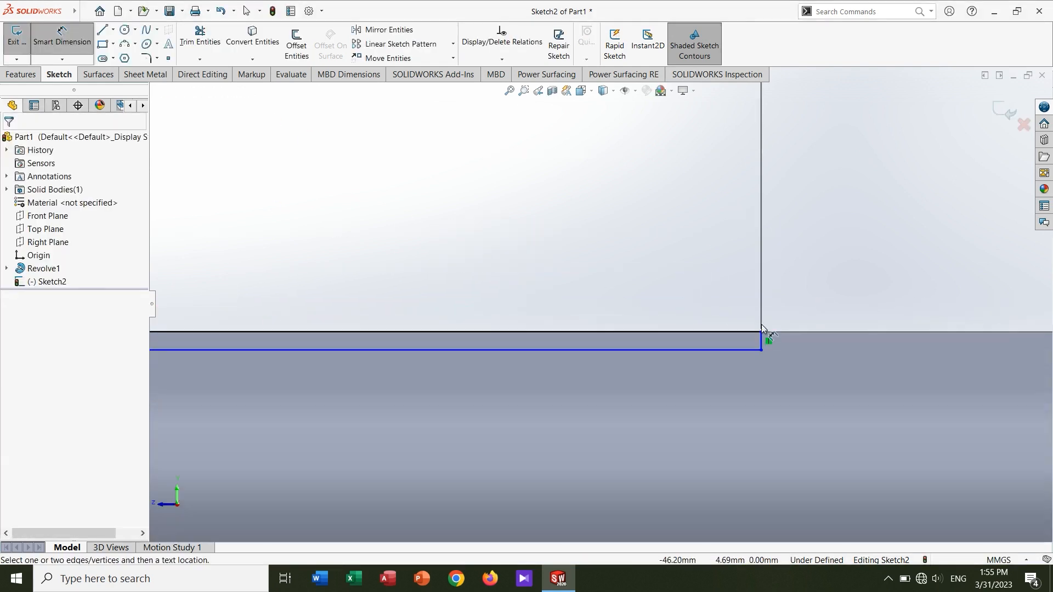
{"action": "left_click", "coordinate": [763, 341]}
{"action": "left_click", "coordinate": [806, 310]}
{"action": "type", "text": ".2"}
{"action": "key", "text": "Return"}
- Dimension the distance from the barrel's stepped shoulder to the rectangle's near end as 2.5 mm
{"action": "scroll", "coordinate": [351, 312], "scroll_direction": "up", "scroll_amount": 5}
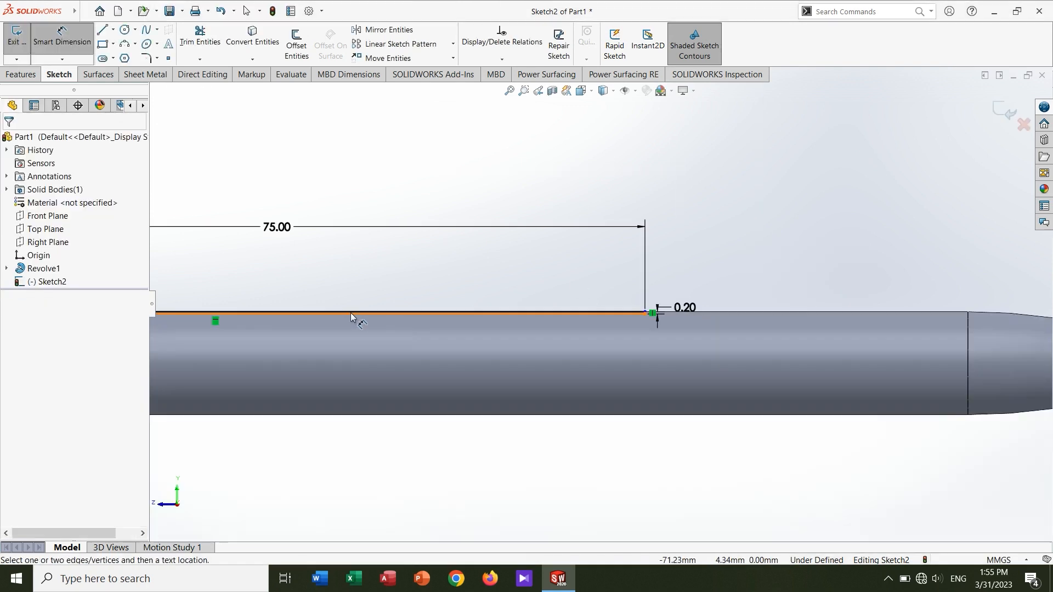
{"action": "scroll", "coordinate": [417, 328], "scroll_direction": "down", "scroll_amount": 5}
{"action": "left_click", "coordinate": [384, 236]}
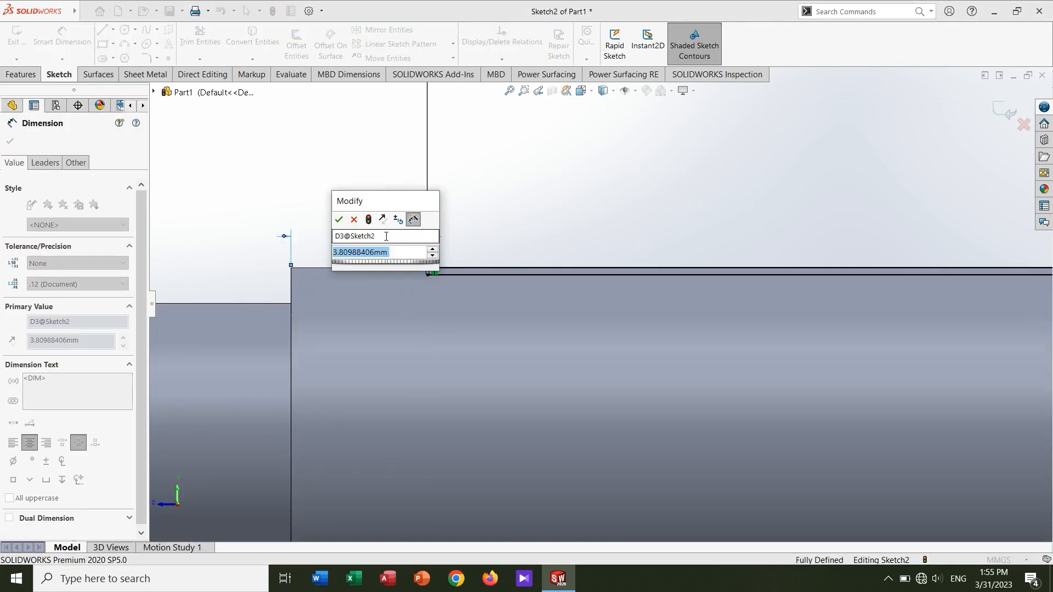
{"action": "type", "text": "2.5"}
{"action": "key", "text": "Return"}
{"action": "key", "text": "Escape"}
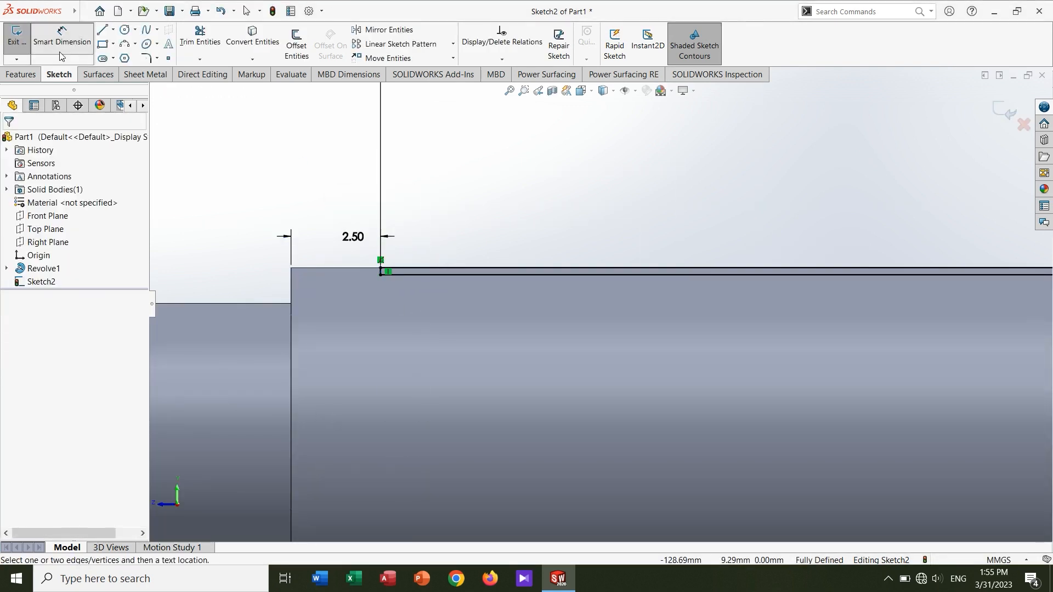
- Cut-extrude the thin rectangle with Through All - Both to form a long shallow flat on the barrel
{"action": "left_click", "coordinate": [21, 74]}
{"action": "left_click", "coordinate": [190, 47]}
{"action": "left_click", "coordinate": [81, 215]}
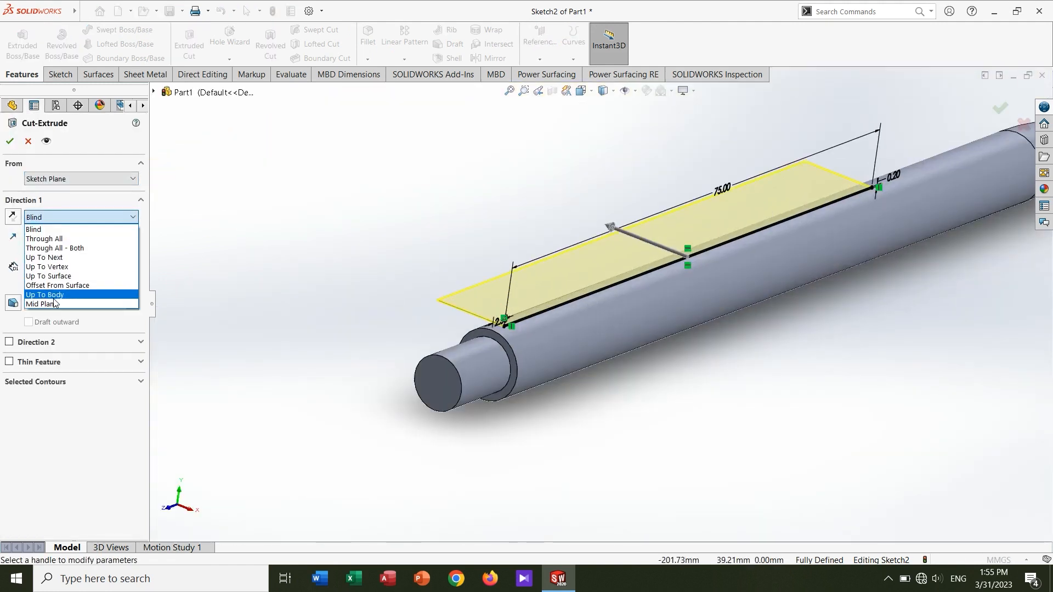
{"action": "left_click", "coordinate": [49, 313]}
{"action": "left_click", "coordinate": [81, 215]}
{"action": "left_click", "coordinate": [55, 247]}
{"action": "left_click", "coordinate": [9, 141]}
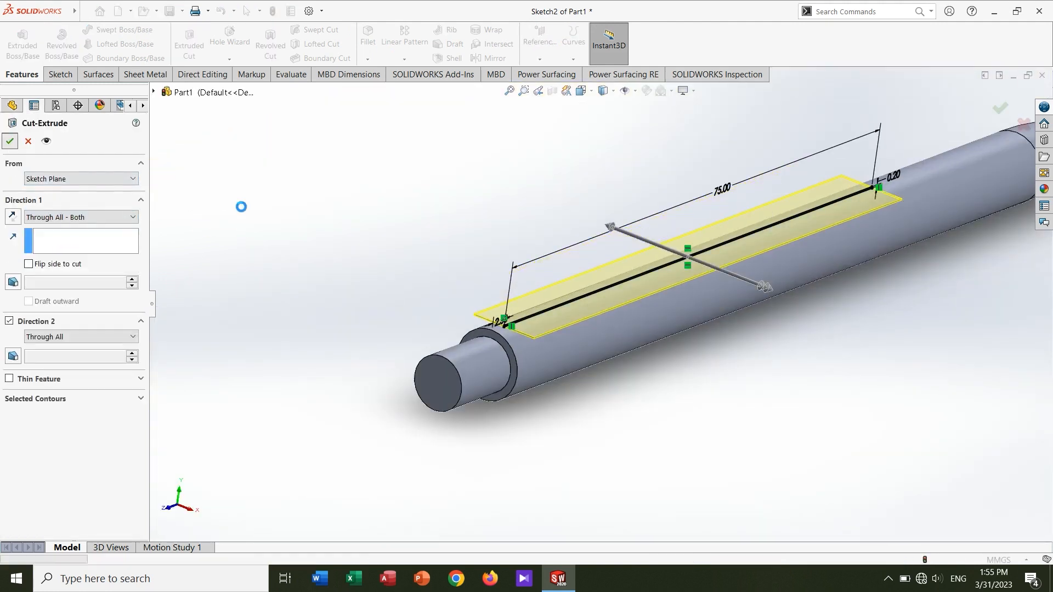
- Fillet the inner edges at both ends of the shallow flat with a 1 mm radius
{"action": "middle_click_drag", "start_coordinate": [624, 292], "coordinate": [604, 321]}
{"action": "left_click", "coordinate": [368, 42]}
{"action": "scroll", "coordinate": [895, 310], "scroll_direction": "down", "scroll_amount": 6}
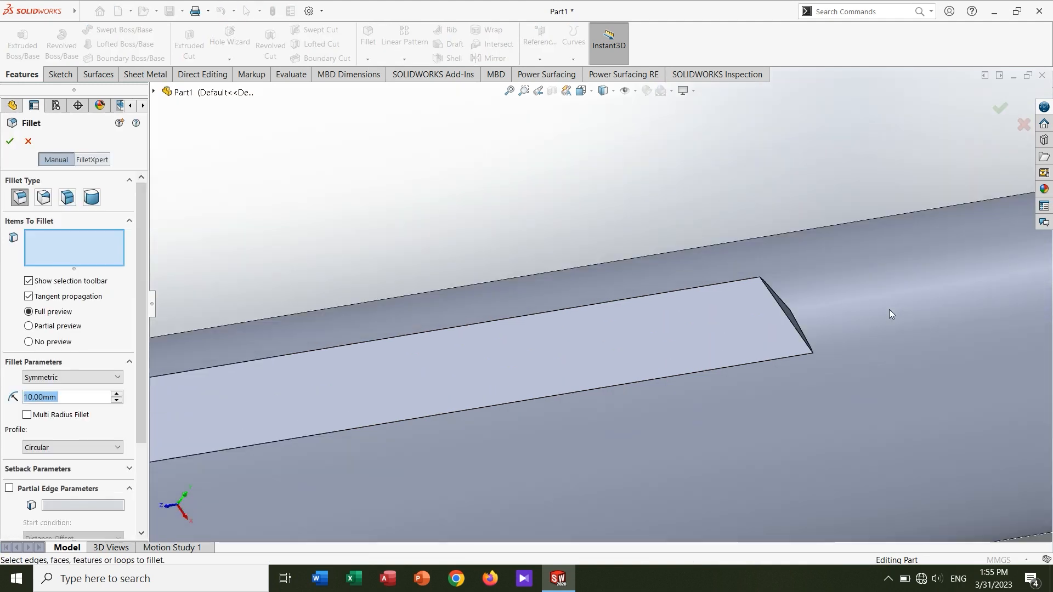
{"action": "double_click", "coordinate": [94, 397]}
{"action": "type", "text": "1"}
{"action": "key", "text": "Return"}
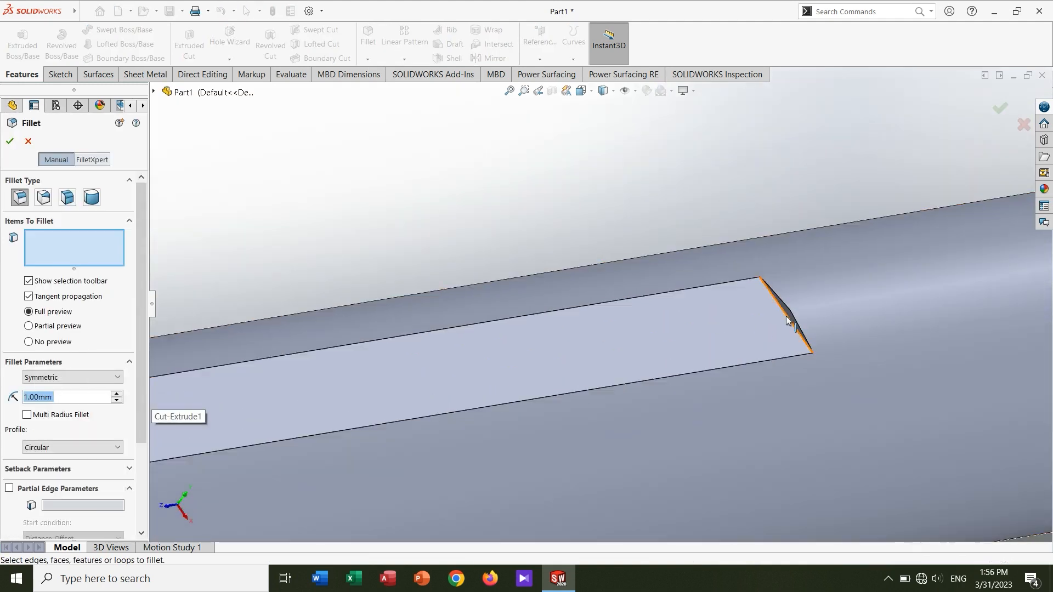
{"action": "left_click", "coordinate": [792, 325]}
{"action": "scroll", "coordinate": [593, 318], "scroll_direction": "up", "scroll_amount": 5}
{"action": "scroll", "coordinate": [347, 373], "scroll_direction": "up", "scroll_amount": 4}
{"action": "scroll", "coordinate": [308, 368], "scroll_direction": "down", "scroll_amount": 6}
{"action": "middle_click_drag", "start_coordinate": [576, 329], "coordinate": [609, 357]}
{"action": "left_click", "coordinate": [650, 242]}
{"action": "left_click", "coordinate": [10, 141]}
- Fillet the outer rim of the shallow flat with a 1 mm radius
{"action": "scroll", "coordinate": [727, 301], "scroll_direction": "up", "scroll_amount": 7}
{"action": "scroll", "coordinate": [768, 296], "scroll_direction": "down", "scroll_amount": 4}
{"action": "key", "text": "Return"}
{"action": "left_click", "coordinate": [775, 321]}
{"action": "double_click", "coordinate": [25, 397]}
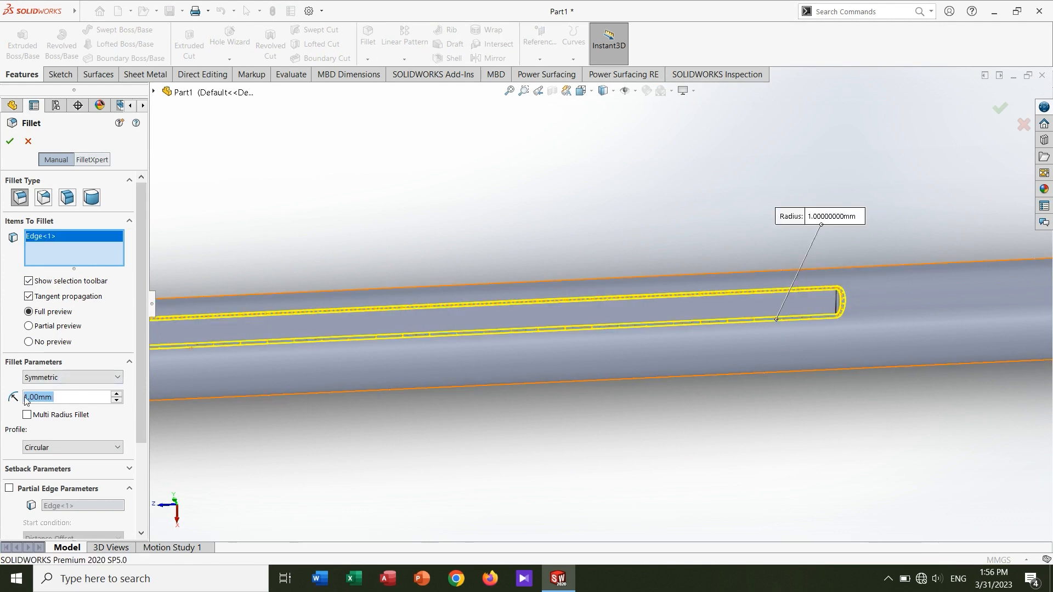
{"action": "left_click", "coordinate": [10, 141]}
- Start a circular pattern and select the shallow cut and its two fillets as the features to repeat
{"action": "scroll", "coordinate": [604, 313], "scroll_direction": "down", "scroll_amount": 5}
{"action": "left_click", "coordinate": [404, 59]}
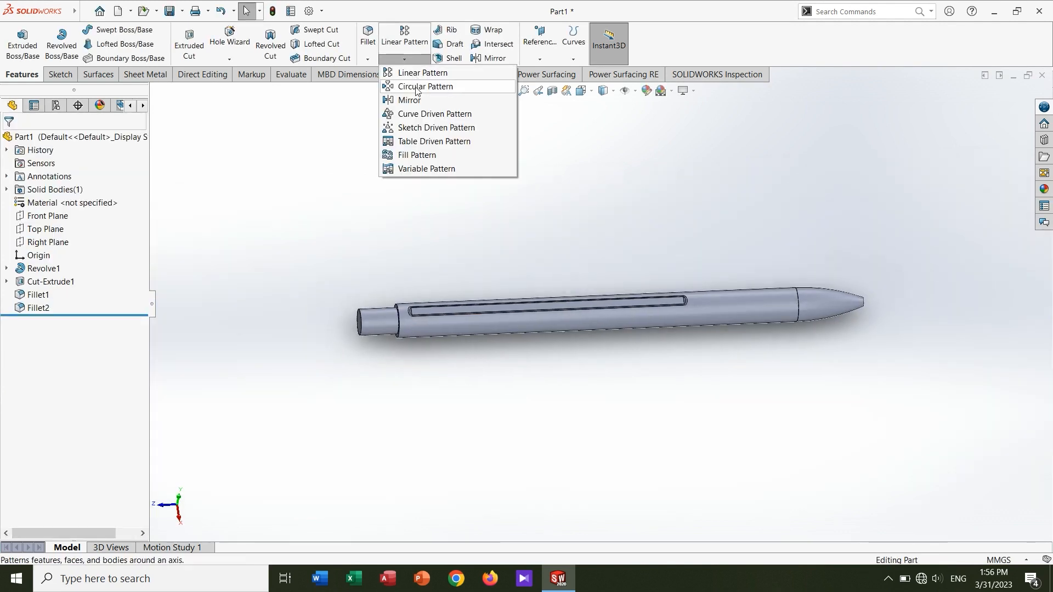
{"action": "left_click", "coordinate": [417, 87]}
{"action": "scroll", "coordinate": [447, 303], "scroll_direction": "up", "scroll_amount": 6}
{"action": "left_click", "coordinate": [469, 318]}
{"action": "left_click", "coordinate": [428, 316]}
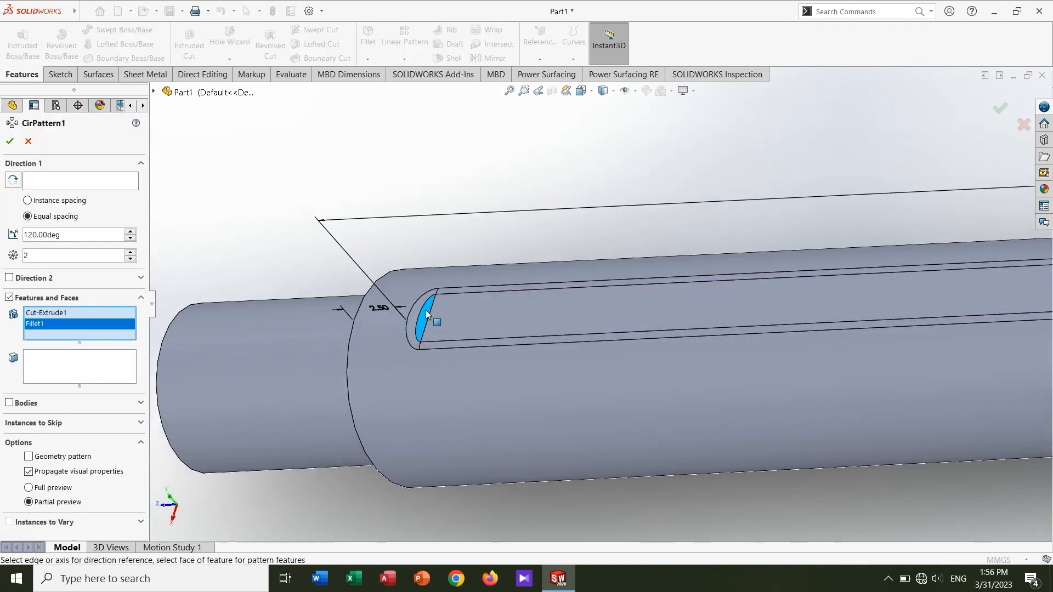
{"action": "left_click", "coordinate": [415, 310]}
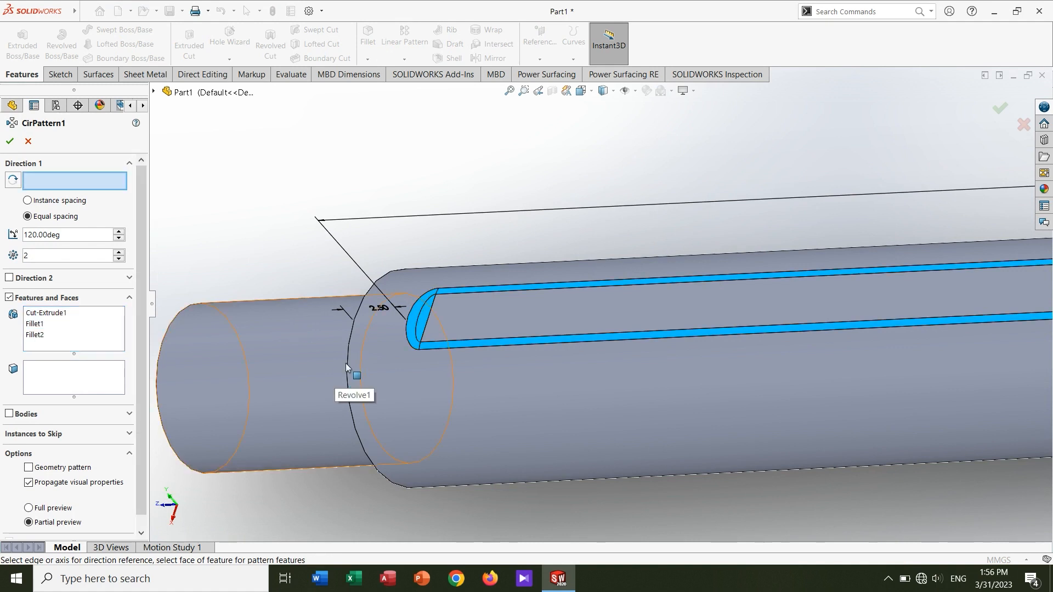
- Pattern the selected features about the barrel's circular shoulder edge, with 4 equally spaced instances over 360 degrees
{"action": "left_click", "coordinate": [347, 361]}
{"action": "scroll", "coordinate": [730, 377], "scroll_direction": "down", "scroll_amount": 3}
{"action": "scroll", "coordinate": [541, 297], "scroll_direction": "up", "scroll_amount": 4}
{"action": "type", "text": "360"}
{"action": "key", "text": "Return"}
{"action": "middle_click_drag", "start_coordinate": [400, 320], "coordinate": [465, 320]}
{"action": "left_click_drag", "start_coordinate": [34, 256], "coordinate": [10, 260]}
{"action": "type", "text": "4"}
{"action": "key", "text": "Return"}
{"action": "left_click", "coordinate": [10, 142]}
- Sketch a corner rectangle on the Right Plane between the patterned flats and the tip, its upper side above the barrel's edge
{"action": "scroll", "coordinate": [719, 307], "scroll_direction": "up", "scroll_amount": 4}
{"action": "middle_click_drag", "start_coordinate": [718, 307], "coordinate": [660, 233]}
{"action": "key", "text": "ctrl+4"}
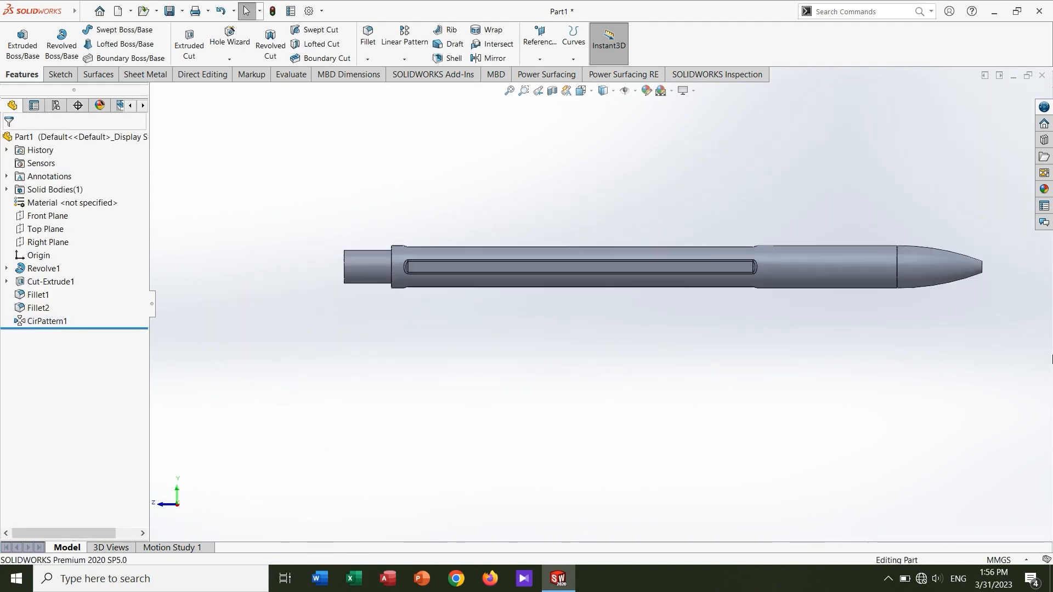
{"action": "middle_click_drag", "start_coordinate": [1042, 358], "coordinate": [869, 369], "text": "ctrl"}
{"action": "left_click", "coordinate": [63, 243]}
{"action": "left_click", "coordinate": [73, 226]}
{"action": "scroll", "coordinate": [597, 270], "scroll_direction": "down", "scroll_amount": 6}
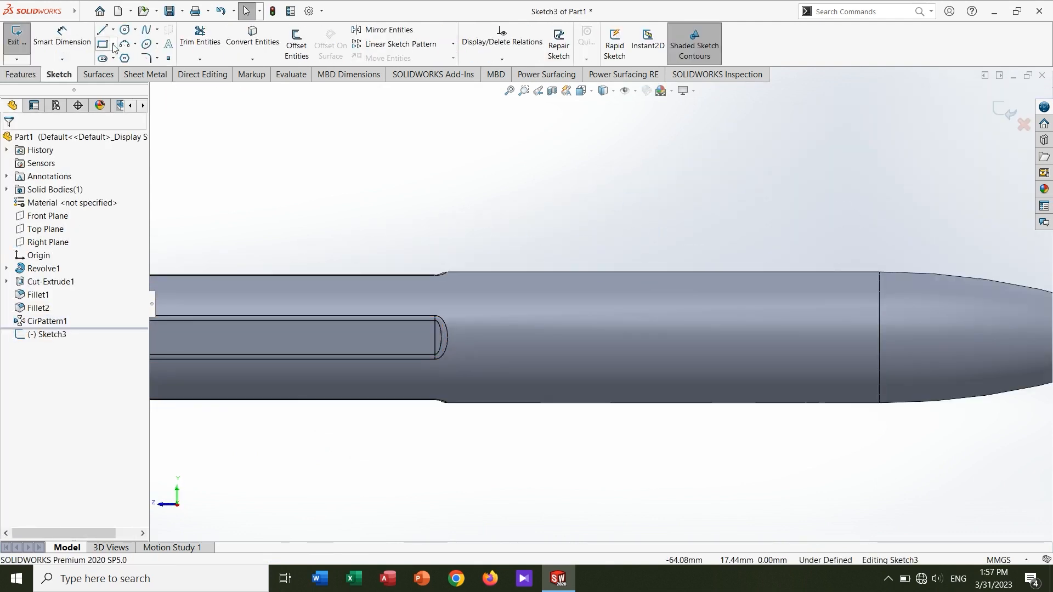
{"action": "left_click", "coordinate": [103, 45]}
{"action": "scroll", "coordinate": [602, 308], "scroll_direction": "up", "scroll_amount": 2}
{"action": "left_click", "coordinate": [765, 327]}
{"action": "left_click", "coordinate": [525, 275]}
- Dimension the rectangle's upper side 0.1 mm above the barrel's outer edge
{"action": "left_click", "coordinate": [62, 38]}
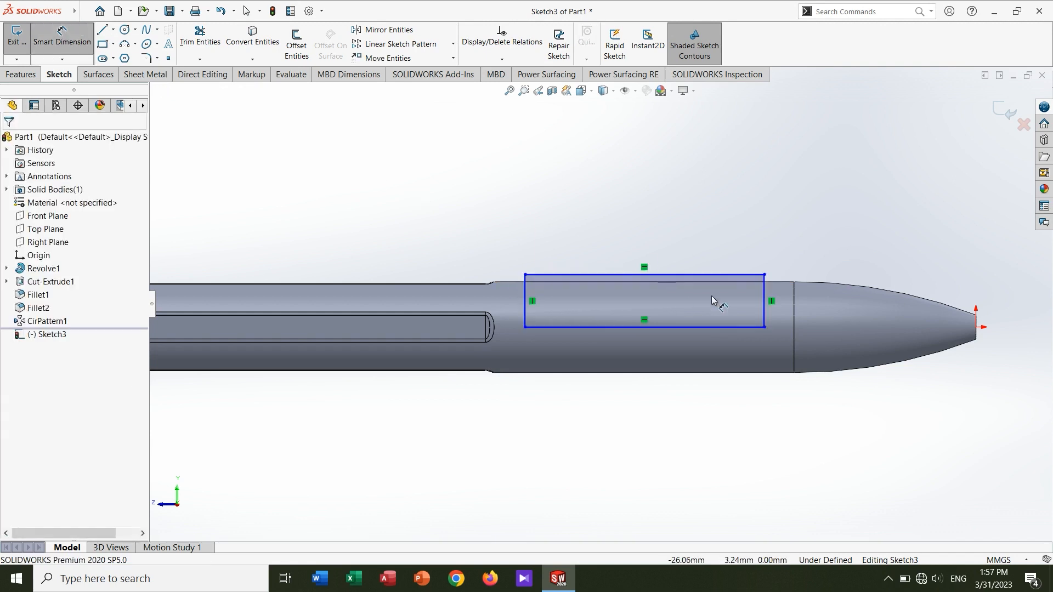
{"action": "scroll", "coordinate": [513, 287], "scroll_direction": "down", "scroll_amount": 4}
{"action": "left_click", "coordinate": [548, 276]}
{"action": "left_click", "coordinate": [558, 262]}
{"action": "left_click", "coordinate": [418, 262]}
{"action": "type", "text": "0.1"}
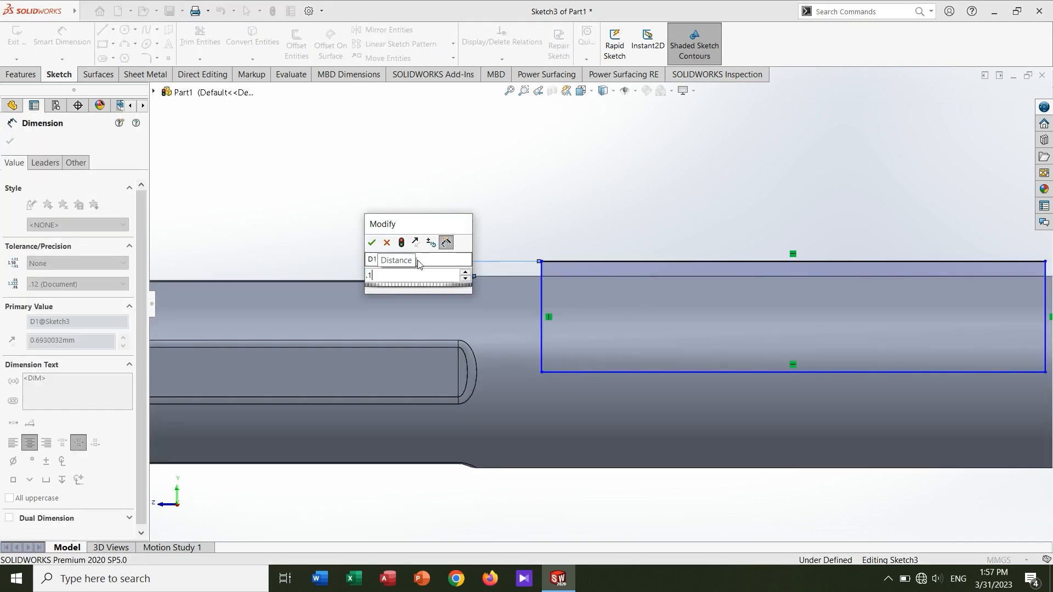
{"action": "key", "text": "Return"}
- Make the rectangle's lower side coincident with the origin
{"action": "scroll", "coordinate": [684, 320], "scroll_direction": "up", "scroll_amount": 4}
{"action": "key", "text": "Escape"}
{"action": "left_click", "coordinate": [790, 343]}
{"action": "left_click", "coordinate": [1031, 337], "text": "ctrl"}
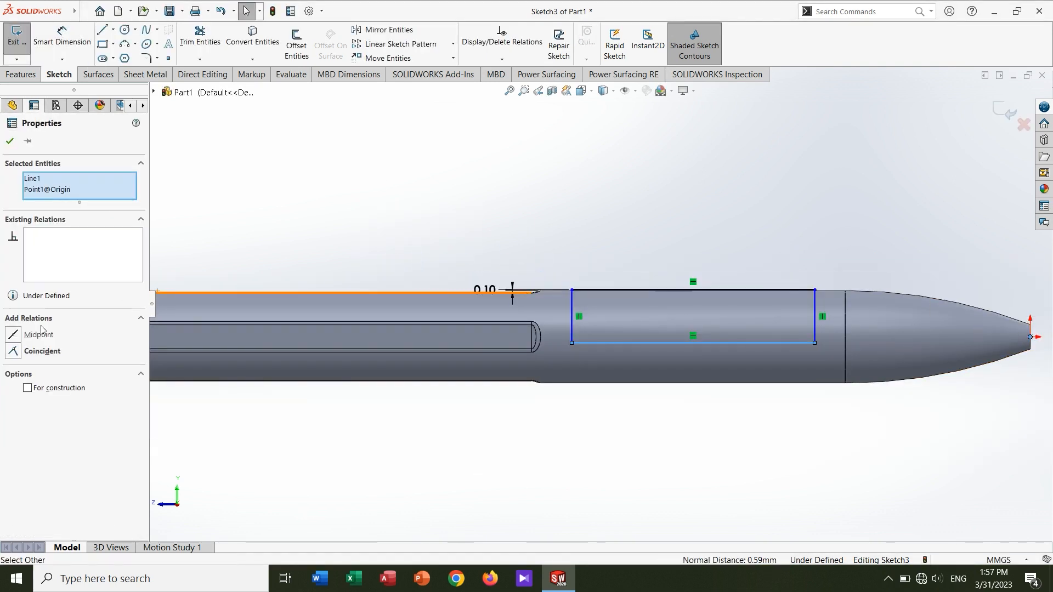
{"action": "left_click", "coordinate": [18, 351]}
{"action": "left_click", "coordinate": [762, 461]}
- Dimension the rectangle's length as 22 mm
{"action": "middle_click_drag", "start_coordinate": [761, 461], "coordinate": [638, 467], "text": "ctrl"}
{"action": "left_click", "coordinate": [62, 38]}
{"action": "scroll", "coordinate": [658, 286], "scroll_direction": "down", "scroll_amount": 3}
{"action": "left_click", "coordinate": [661, 302]}
{"action": "left_click", "coordinate": [623, 249]}
{"action": "type", "text": "22"}
{"action": "key", "text": "Return"}
- Dimension the distance from the rectangle's upper corner to the edge where the tip begins as 5 mm
{"action": "left_click", "coordinate": [772, 305]}
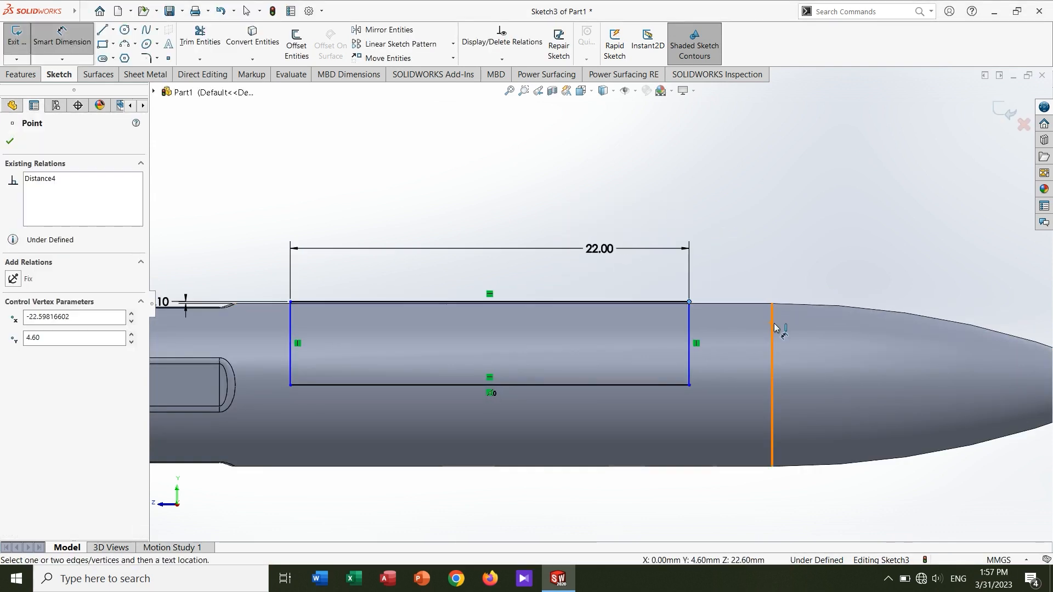
{"action": "left_click", "coordinate": [774, 323]}
{"action": "left_click", "coordinate": [740, 219]}
{"action": "type", "text": "5"}
{"action": "key", "text": "Return"}
{"action": "key", "text": "Escape"}
- Revolve the rectangle 35 degrees with Mid Plane about its lower side to form a thin raised pad
{"action": "left_click", "coordinate": [17, 39]}
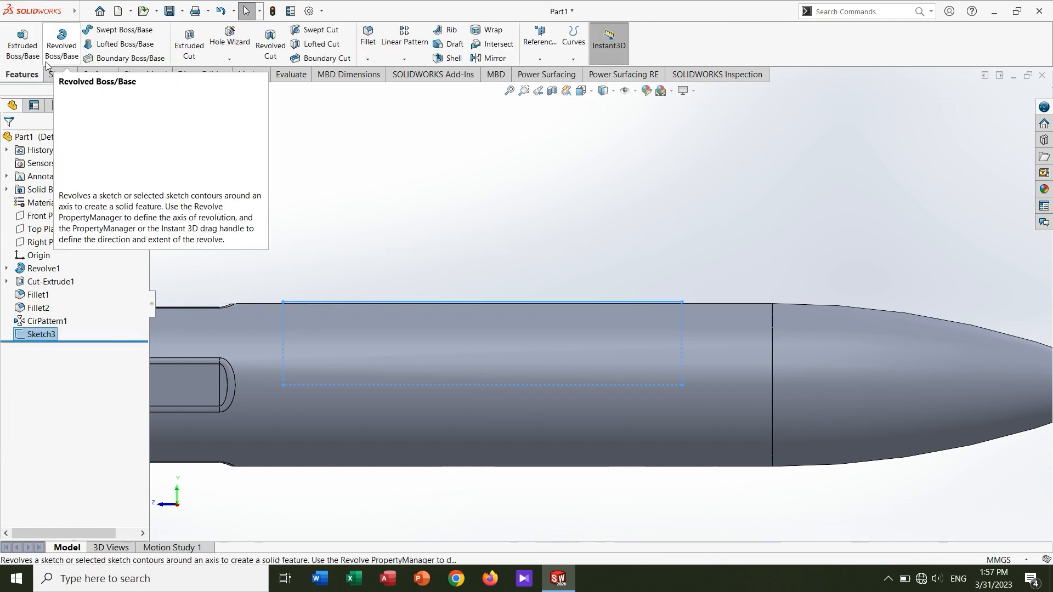
{"action": "left_click", "coordinate": [46, 59]}
{"action": "left_click_drag", "start_coordinate": [35, 246], "coordinate": [24, 245]}
{"action": "type", "text": "5"}
{"action": "key", "text": "Return"}
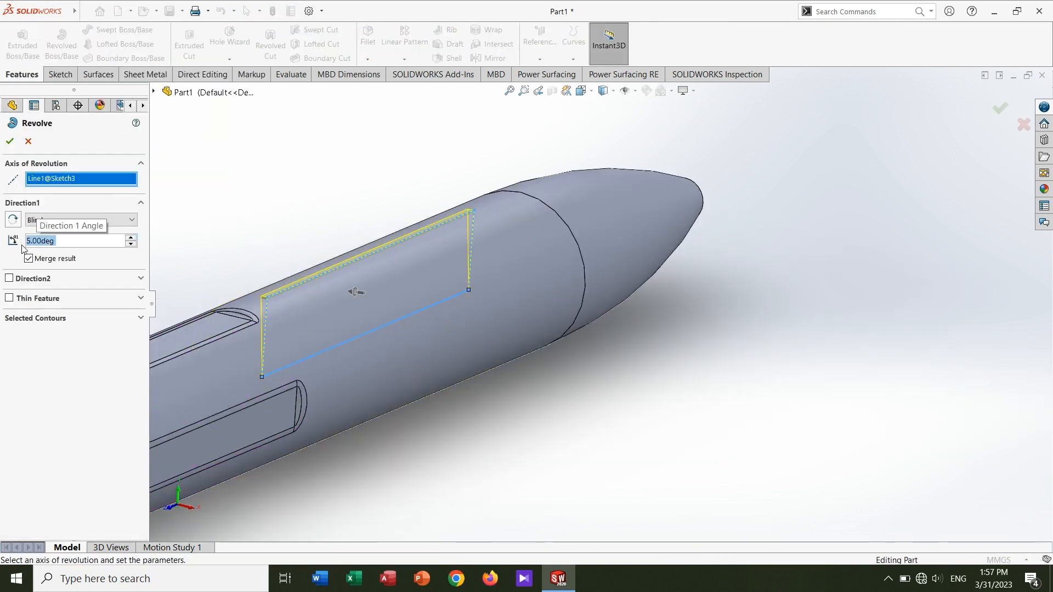
{"action": "type", "text": "35"}
{"action": "key", "text": "Return"}
{"action": "left_click", "coordinate": [80, 220]}
{"action": "left_click", "coordinate": [47, 257]}
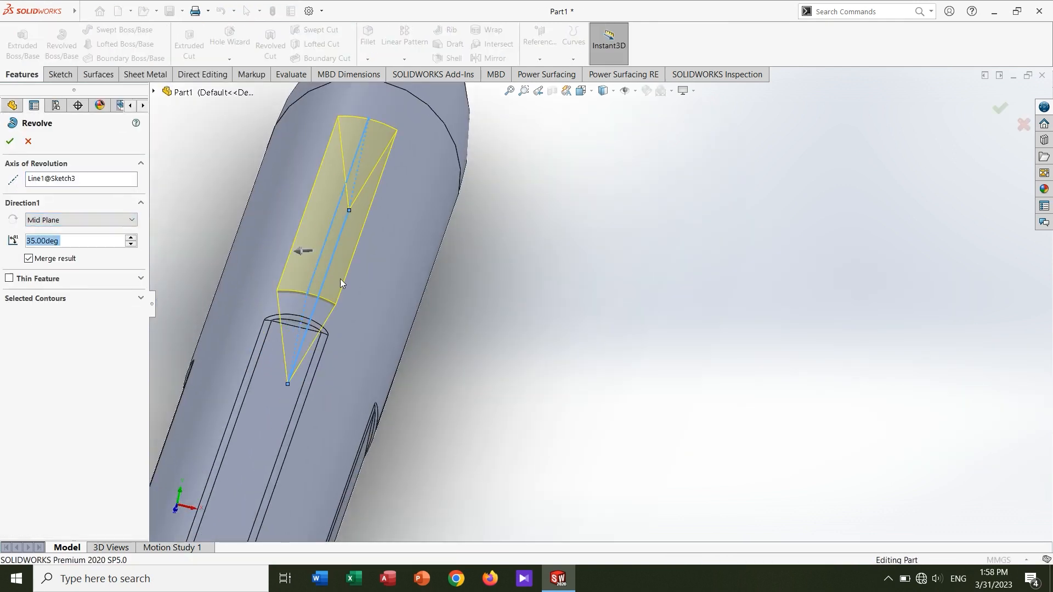
{"action": "middle_click_drag", "start_coordinate": [329, 308], "coordinate": [180, 285]}
{"action": "left_click", "coordinate": [9, 141]}
- Fillet the four corner edges of the raised pad with a 1 mm radius
{"action": "left_click", "coordinate": [368, 41]}
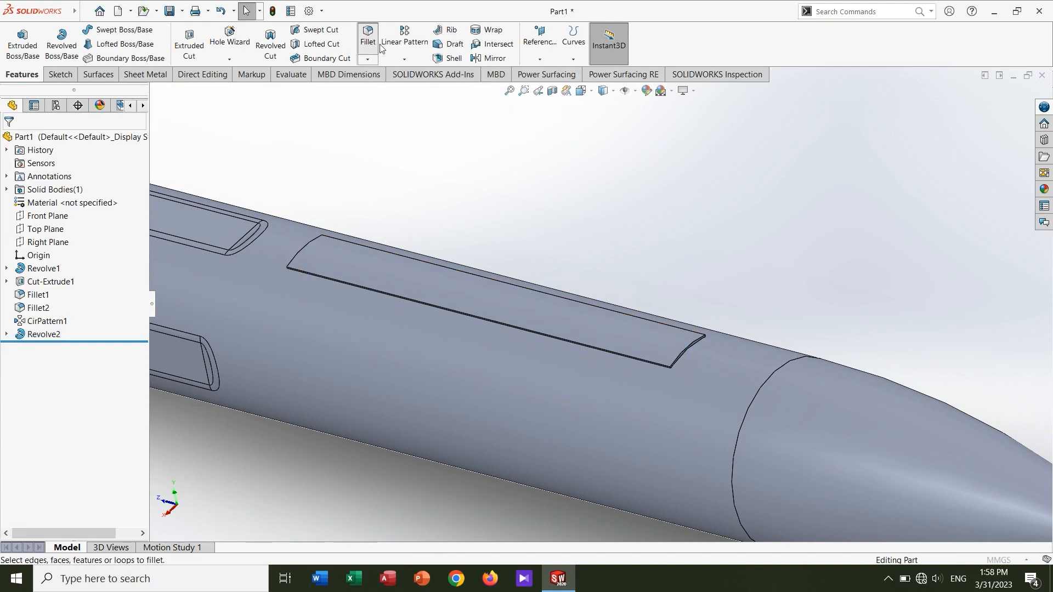
{"action": "scroll", "coordinate": [667, 376], "scroll_direction": "down", "scroll_amount": 5}
{"action": "left_click", "coordinate": [664, 380]}
{"action": "middle_click_drag", "start_coordinate": [640, 284], "coordinate": [549, 296]}
{"action": "left_click", "coordinate": [619, 349]}
{"action": "scroll", "coordinate": [604, 351], "scroll_direction": "up", "scroll_amount": 5}
{"action": "middle_click_drag", "start_coordinate": [417, 362], "coordinate": [513, 396]}
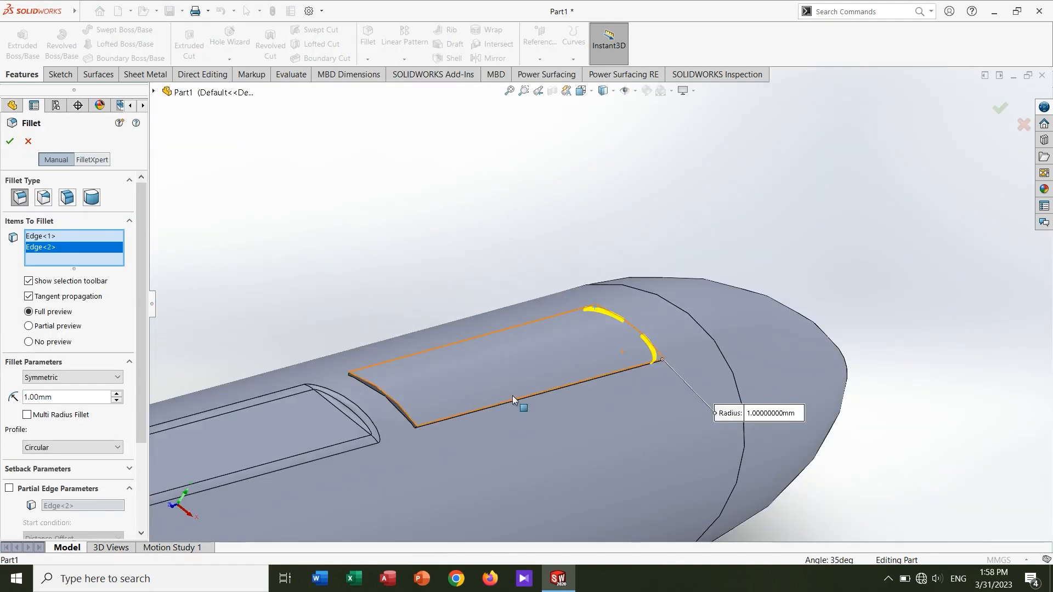
{"action": "scroll", "coordinate": [474, 432], "scroll_direction": "down", "scroll_amount": 5}
{"action": "left_click", "coordinate": [305, 440]}
{"action": "middle_click_drag", "start_coordinate": [307, 428], "coordinate": [461, 385]}
{"action": "left_click", "coordinate": [270, 326]}
{"action": "left_click", "coordinate": [10, 141]}
- Fillet the outer rim of the raised pad
{"action": "scroll", "coordinate": [438, 307], "scroll_direction": "up", "scroll_amount": 5}
{"action": "middle_click_drag", "start_coordinate": [527, 329], "coordinate": [390, 345]}
{"action": "left_click", "coordinate": [367, 159]}
{"action": "left_click", "coordinate": [372, 49]}
{"action": "left_click", "coordinate": [435, 279]}
{"action": "left_click", "coordinate": [10, 141]}
- Start a circular pattern with the raised pad's revolve and its two fillets as the features to repeat
{"action": "middle_click_drag", "start_coordinate": [439, 263], "coordinate": [413, 204]}
{"action": "left_click", "coordinate": [413, 205]}
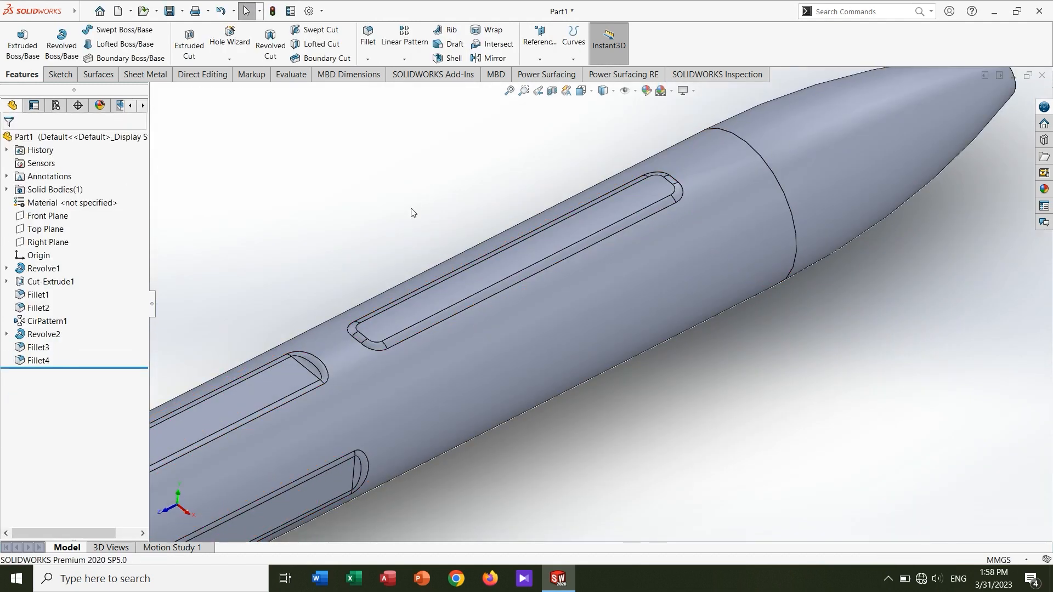
{"action": "scroll", "coordinate": [428, 213], "scroll_direction": "up", "scroll_amount": 6}
{"action": "left_click", "coordinate": [404, 58]}
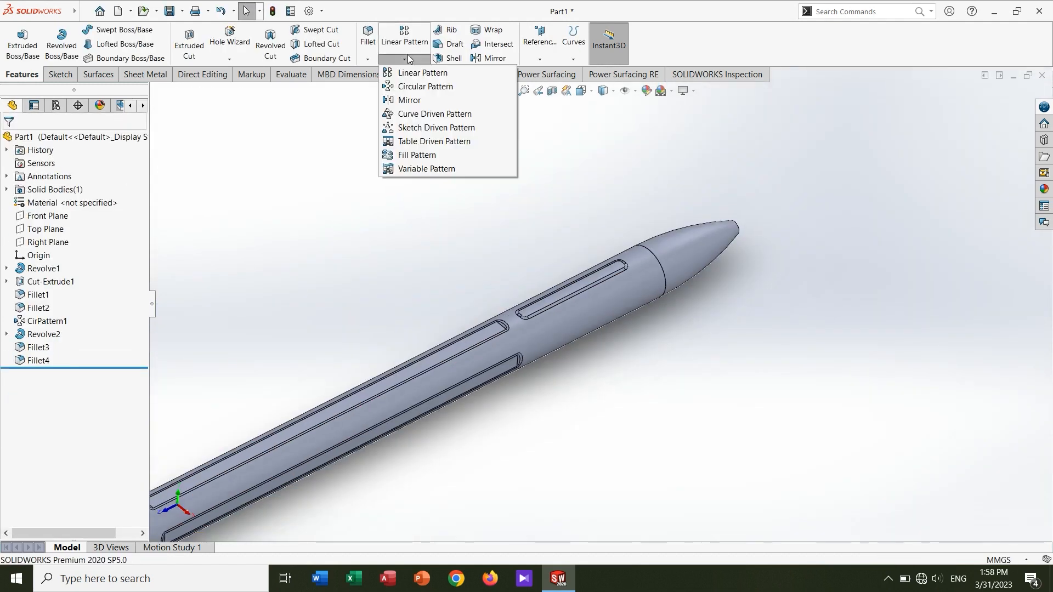
{"action": "left_click", "coordinate": [410, 87]}
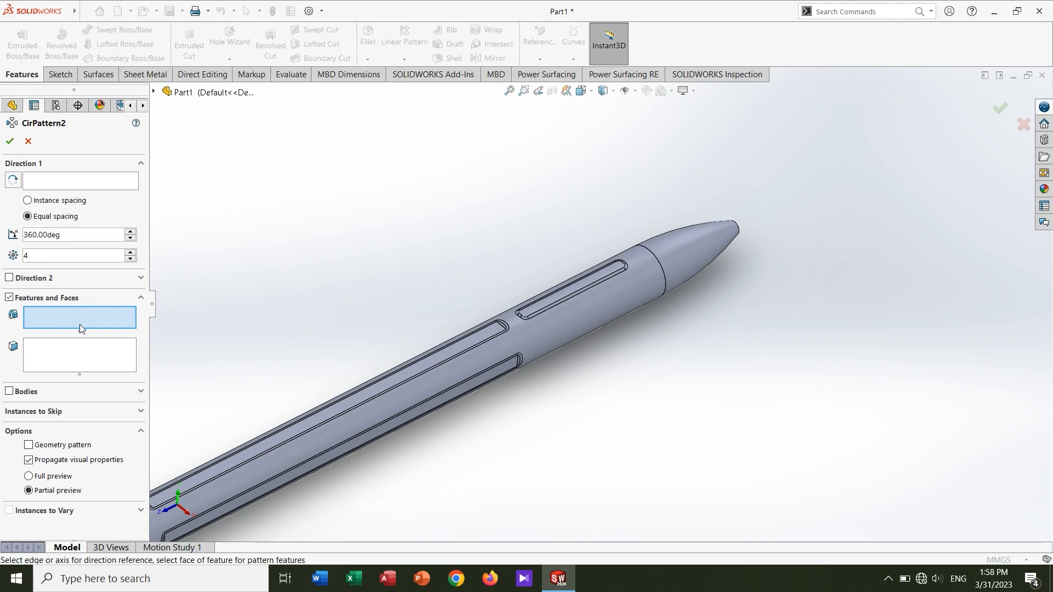
{"action": "left_click", "coordinate": [154, 93]}
{"action": "left_click", "coordinate": [195, 290]}
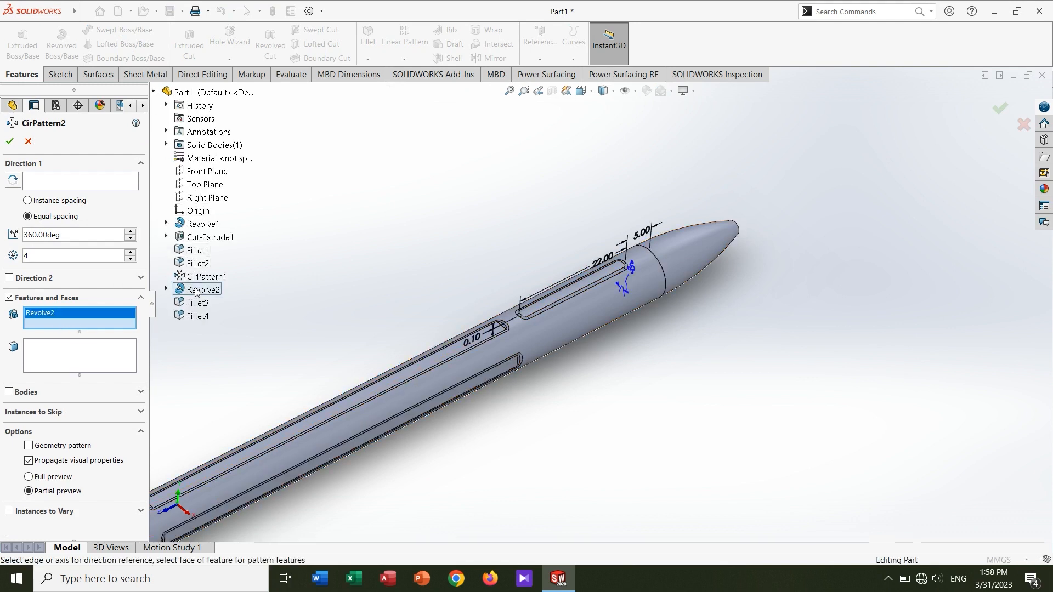
{"action": "left_click", "coordinate": [196, 303]}
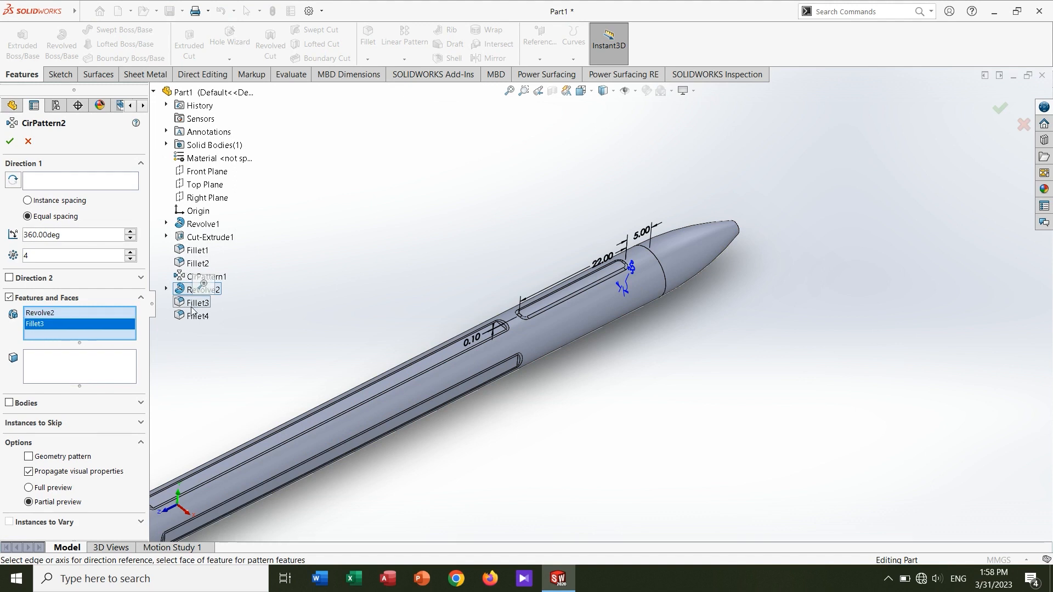
{"action": "left_click", "coordinate": [193, 316]}
- Pattern the raised pad around the circular edge where the tip begins, with 4 equally spaced instances over 360 degrees
{"action": "left_click", "coordinate": [65, 185]}
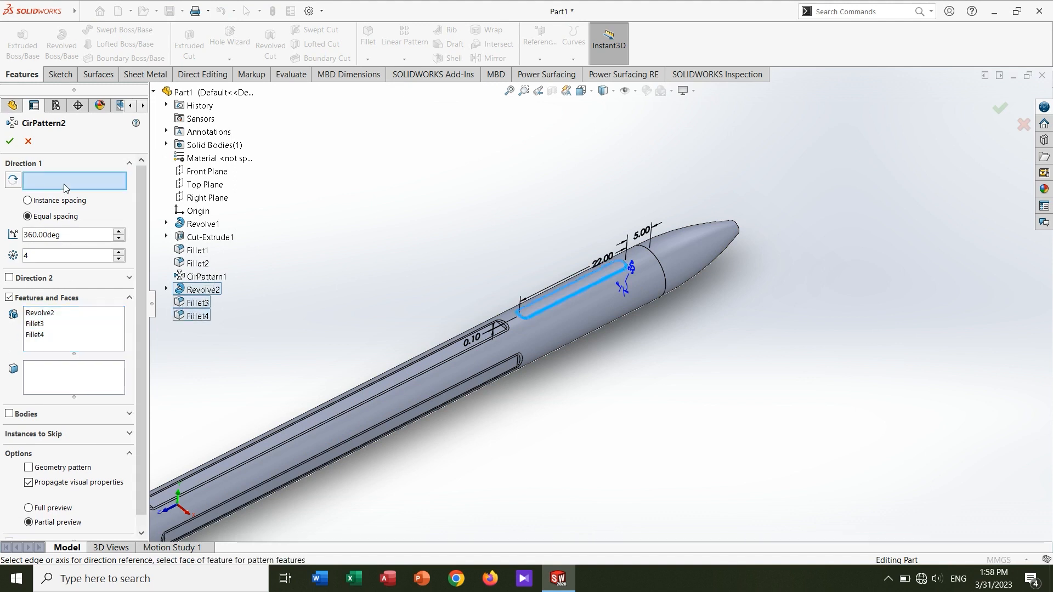
{"action": "left_click", "coordinate": [665, 284]}
{"action": "middle_click_drag", "start_coordinate": [665, 284], "coordinate": [623, 334]}
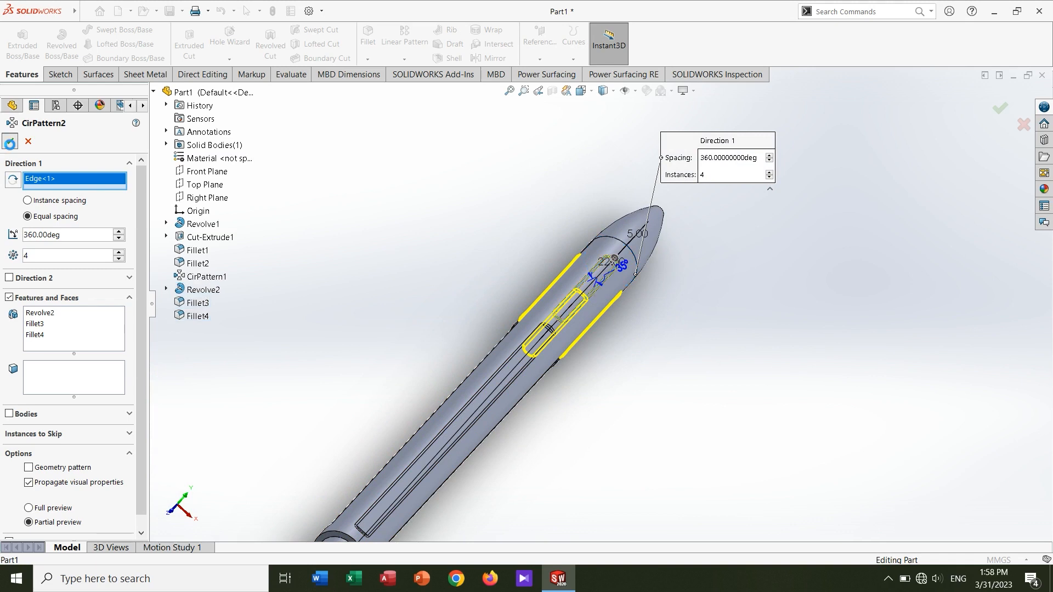
{"action": "left_click", "coordinate": [10, 142]}
{"action": "middle_click_drag", "start_coordinate": [419, 243], "coordinate": [620, 296]}
{"action": "left_click", "coordinate": [634, 262]}
{"action": "scroll", "coordinate": [634, 218], "scroll_direction": "up", "scroll_amount": 4}
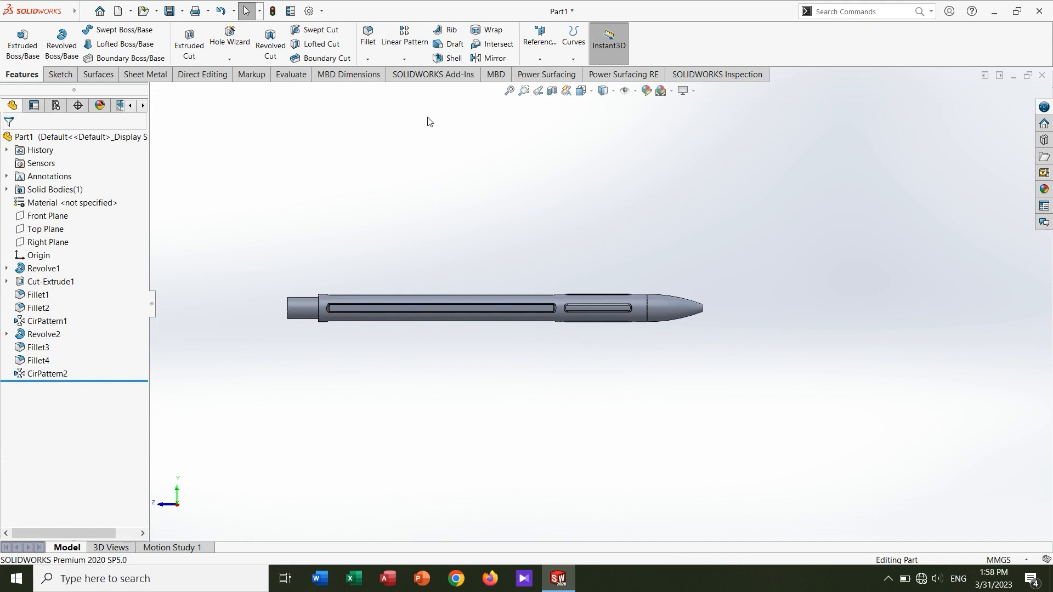
- Start a Shell that removes the small flat face at the pen tip and the flat end face at the rear
{"action": "left_click", "coordinate": [444, 58]}
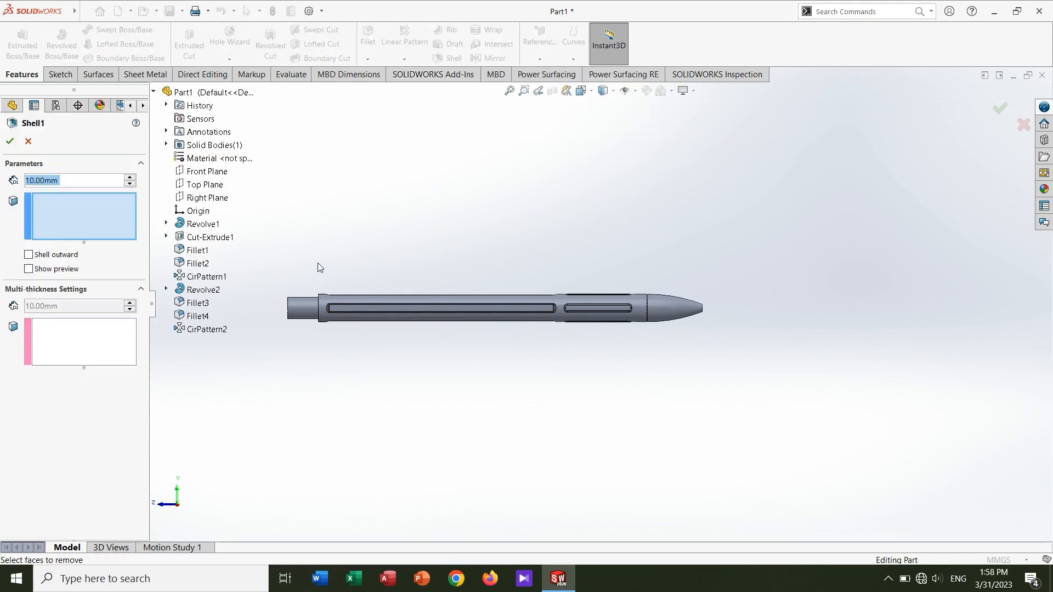
{"action": "middle_click_drag", "start_coordinate": [706, 312], "coordinate": [611, 325]}
{"action": "scroll", "coordinate": [557, 324], "scroll_direction": "down", "scroll_amount": 4}
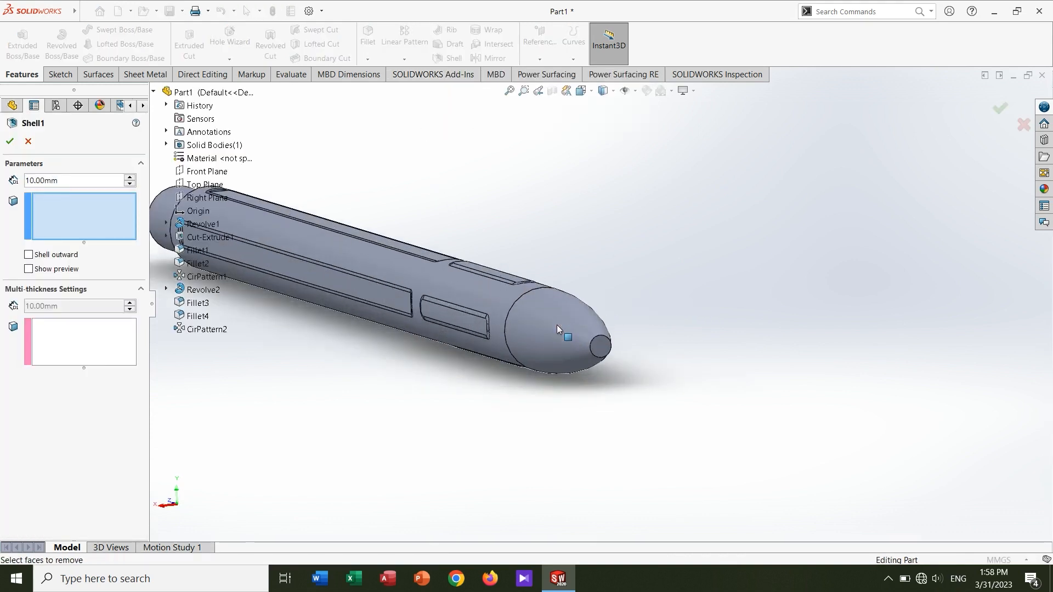
{"action": "left_click", "coordinate": [598, 348]}
{"action": "scroll", "coordinate": [576, 369], "scroll_direction": "up", "scroll_amount": 3}
{"action": "middle_click_drag", "start_coordinate": [576, 369], "coordinate": [679, 270]}
{"action": "scroll", "coordinate": [509, 334], "scroll_direction": "down", "scroll_amount": 3}
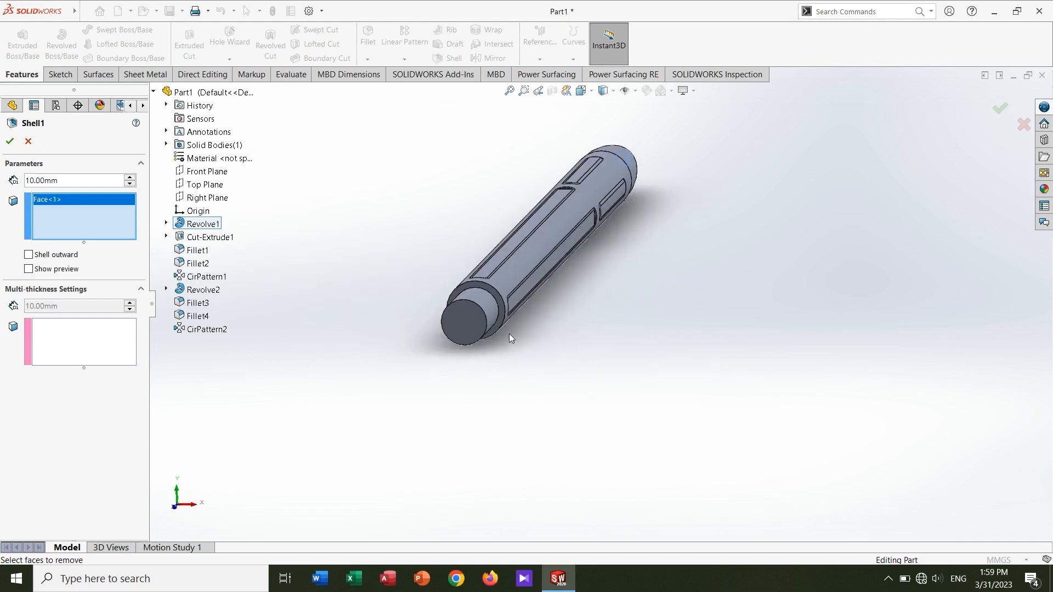
{"action": "left_click", "coordinate": [476, 323]}
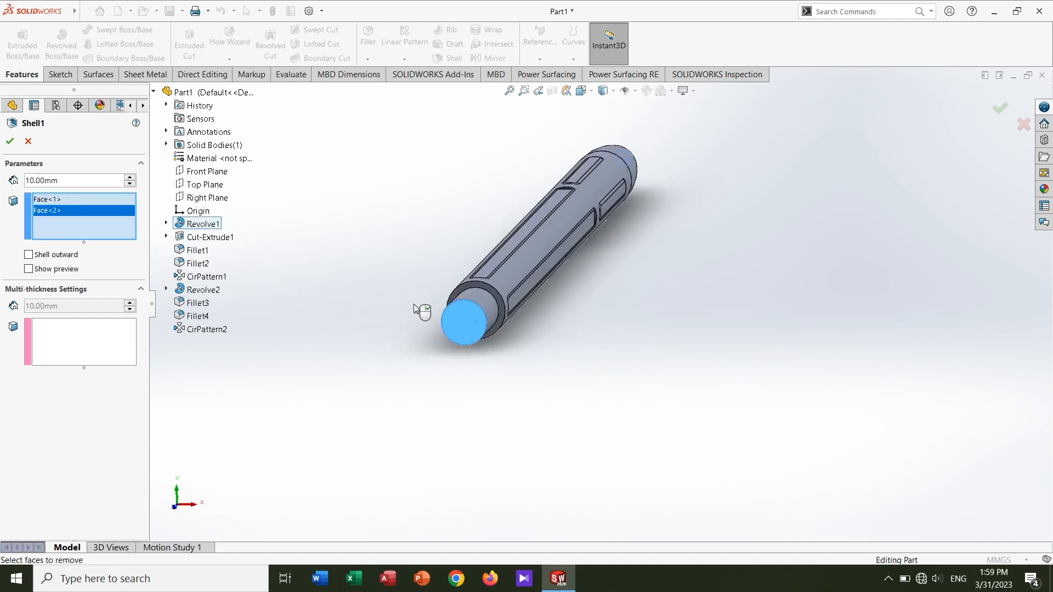
- Shell the pen body with a wall thickness of 0.2 mm
{"action": "double_click", "coordinate": [55, 181]}
{"action": "key", "text": "BackSpace"}
{"action": "type", "text": "0.1"}
{"action": "key", "text": "Return"}
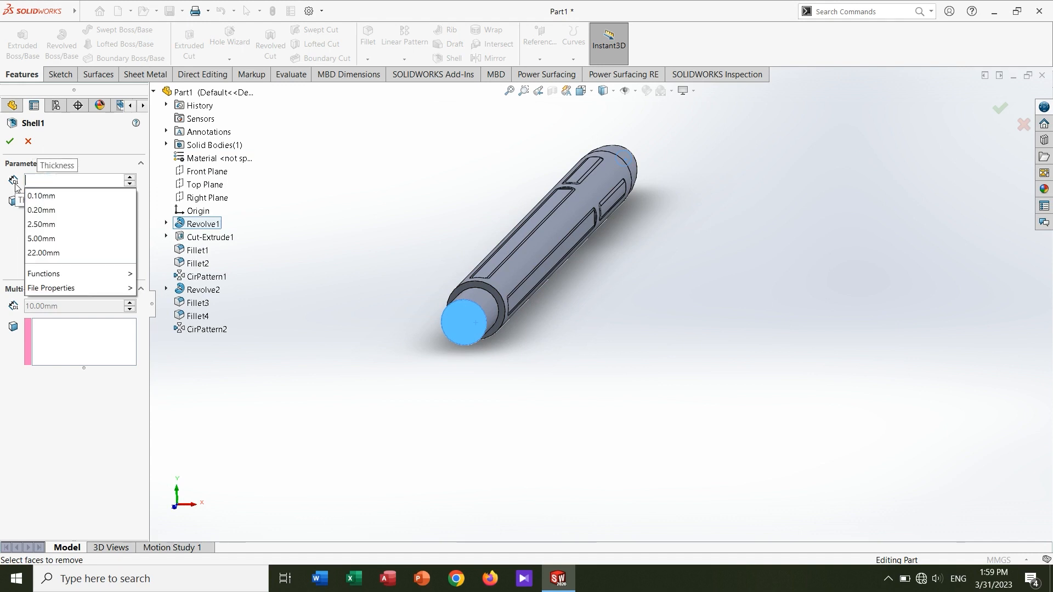
{"action": "type", "text": ".2"}
{"action": "key", "text": "Return"}
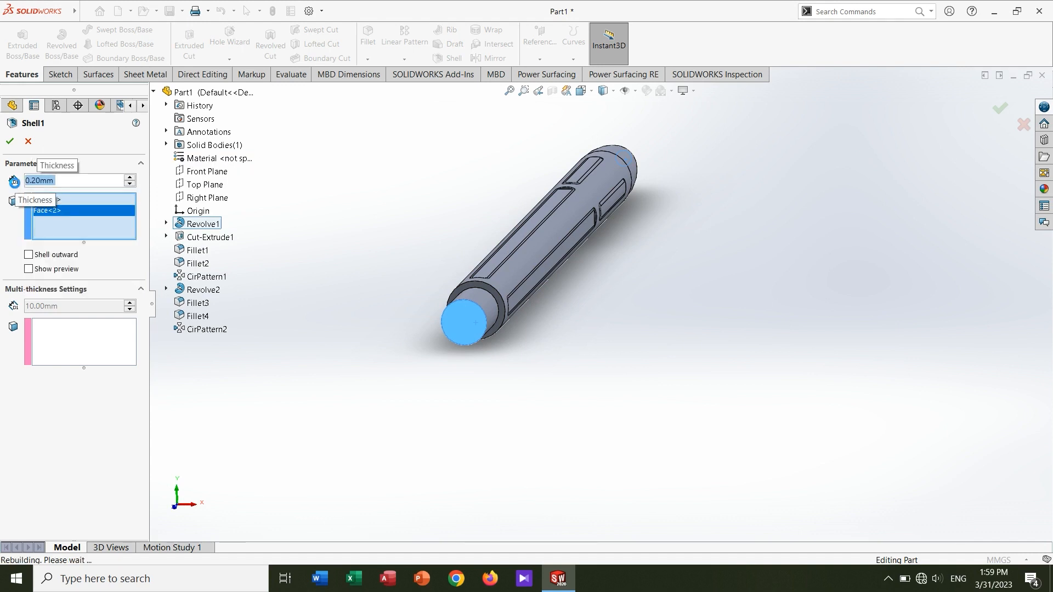
{"action": "key", "text": "Return"}
{"action": "middle_click_drag", "start_coordinate": [597, 293], "coordinate": [503, 273]}
{"action": "scroll", "coordinate": [713, 296], "scroll_direction": "down", "scroll_amount": 6}
{"action": "middle_click_drag", "start_coordinate": [680, 308], "coordinate": [720, 294]}
{"action": "scroll", "coordinate": [561, 271], "scroll_direction": "up", "scroll_amount": 11}
{"action": "middle_click_drag", "start_coordinate": [413, 268], "coordinate": [437, 292]}
{"action": "scroll", "coordinate": [441, 296], "scroll_direction": "down", "scroll_amount": 3}
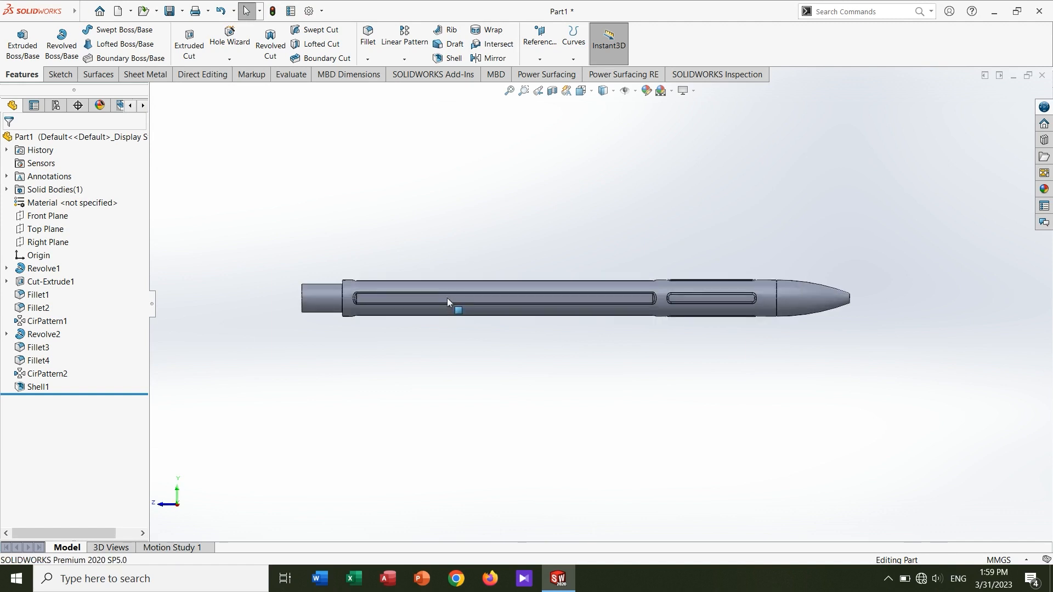